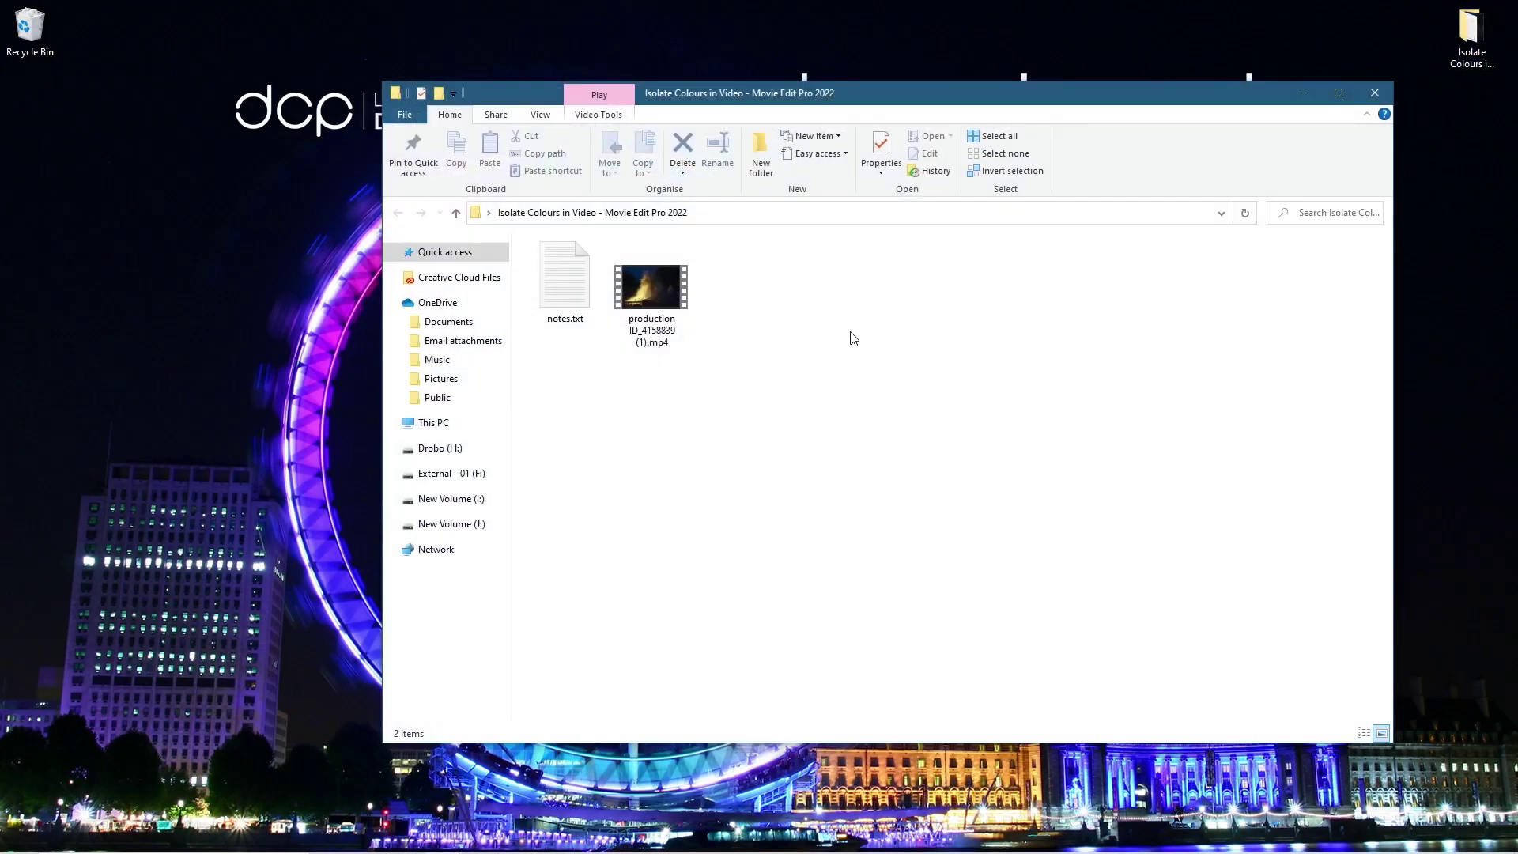
Select the campfire mp4 clip in the Isolate Colours in Video folder.
{"action": "left_click_drag", "start_coordinate": [837, 329], "coordinate": [661, 285]}
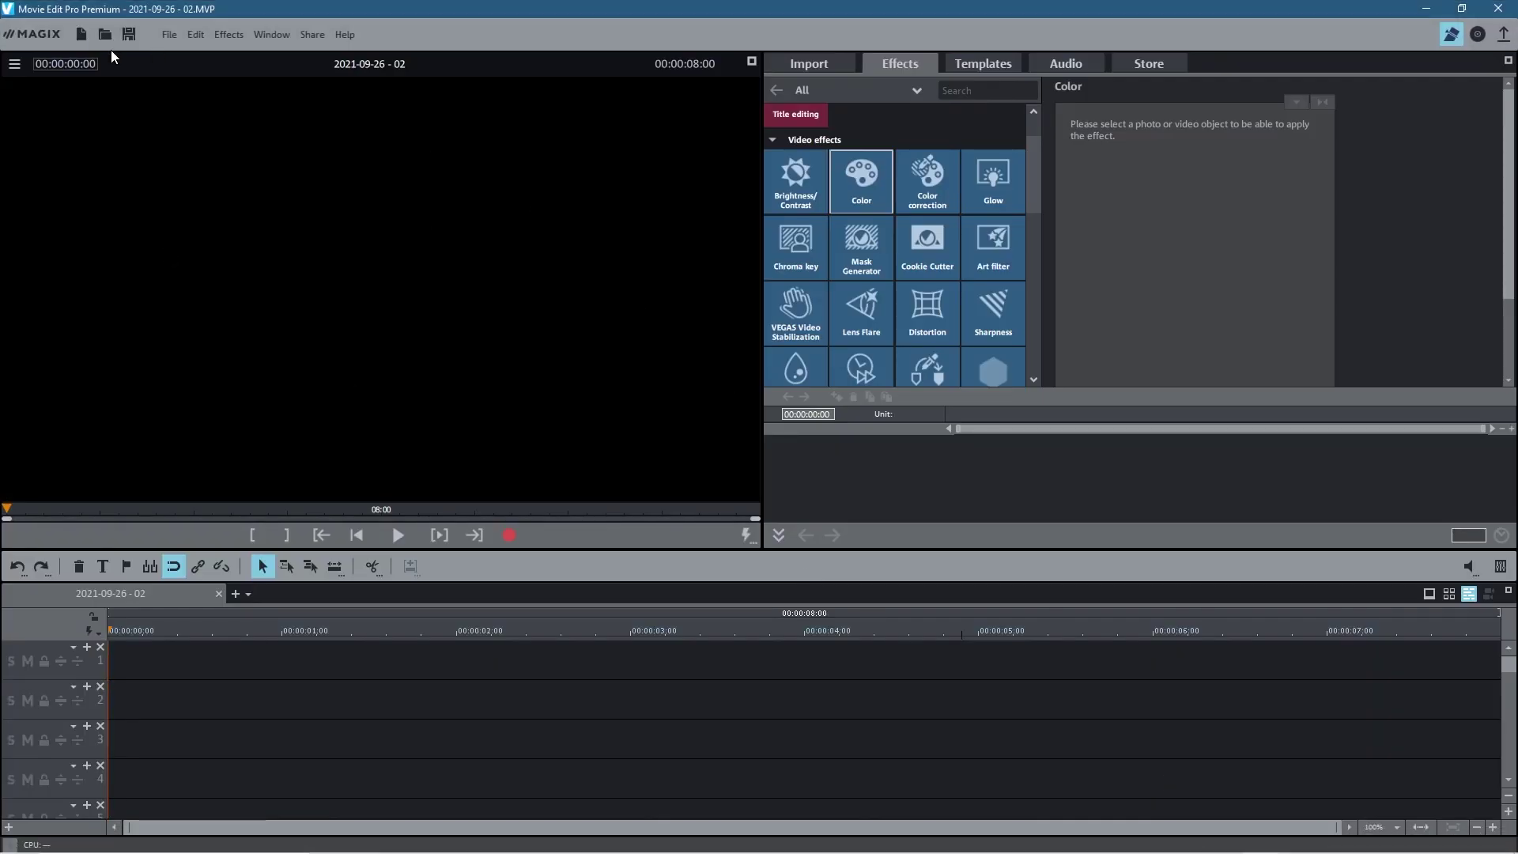
Create a new default project, 2021-09-26, and drag the campfire clip from Explorer onto its timeline.
{"action": "left_click", "coordinate": [169, 35]}
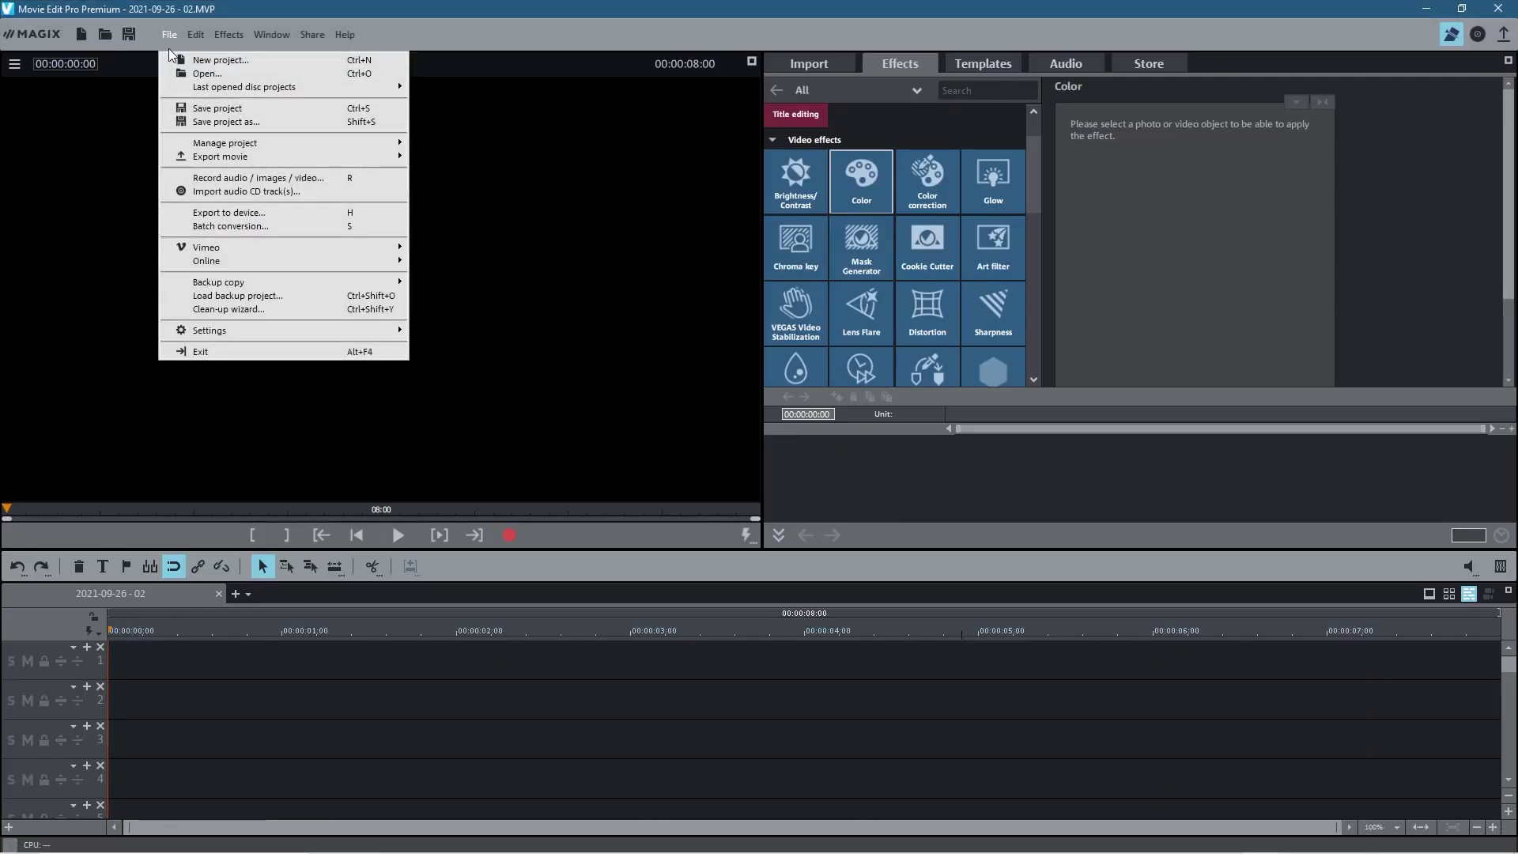
{"action": "left_click", "coordinate": [177, 59]}
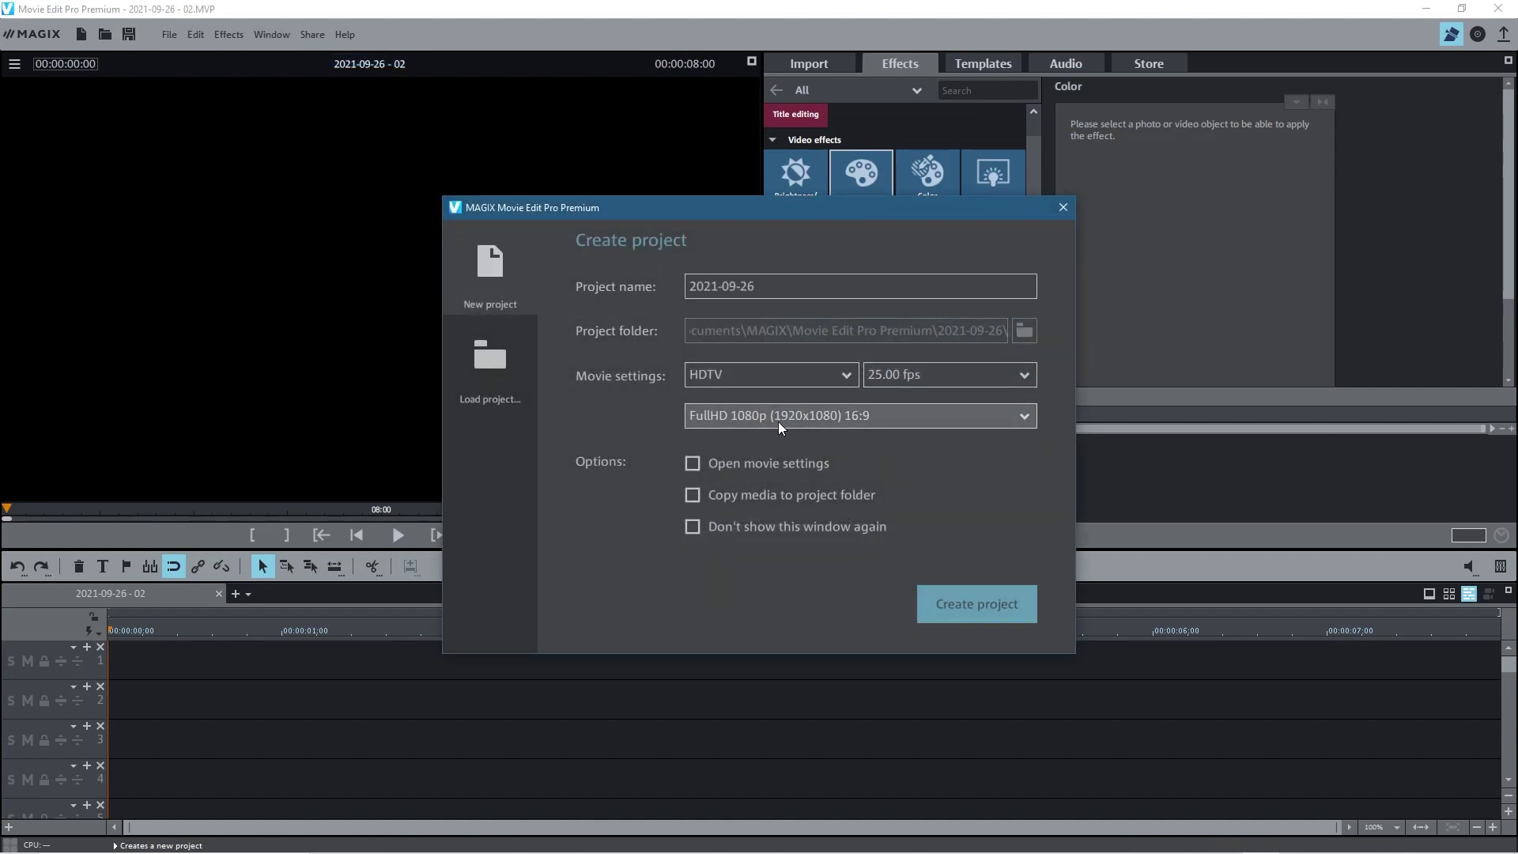
{"action": "left_click", "coordinate": [994, 605]}
{"action": "key", "text": "alt+Tab"}
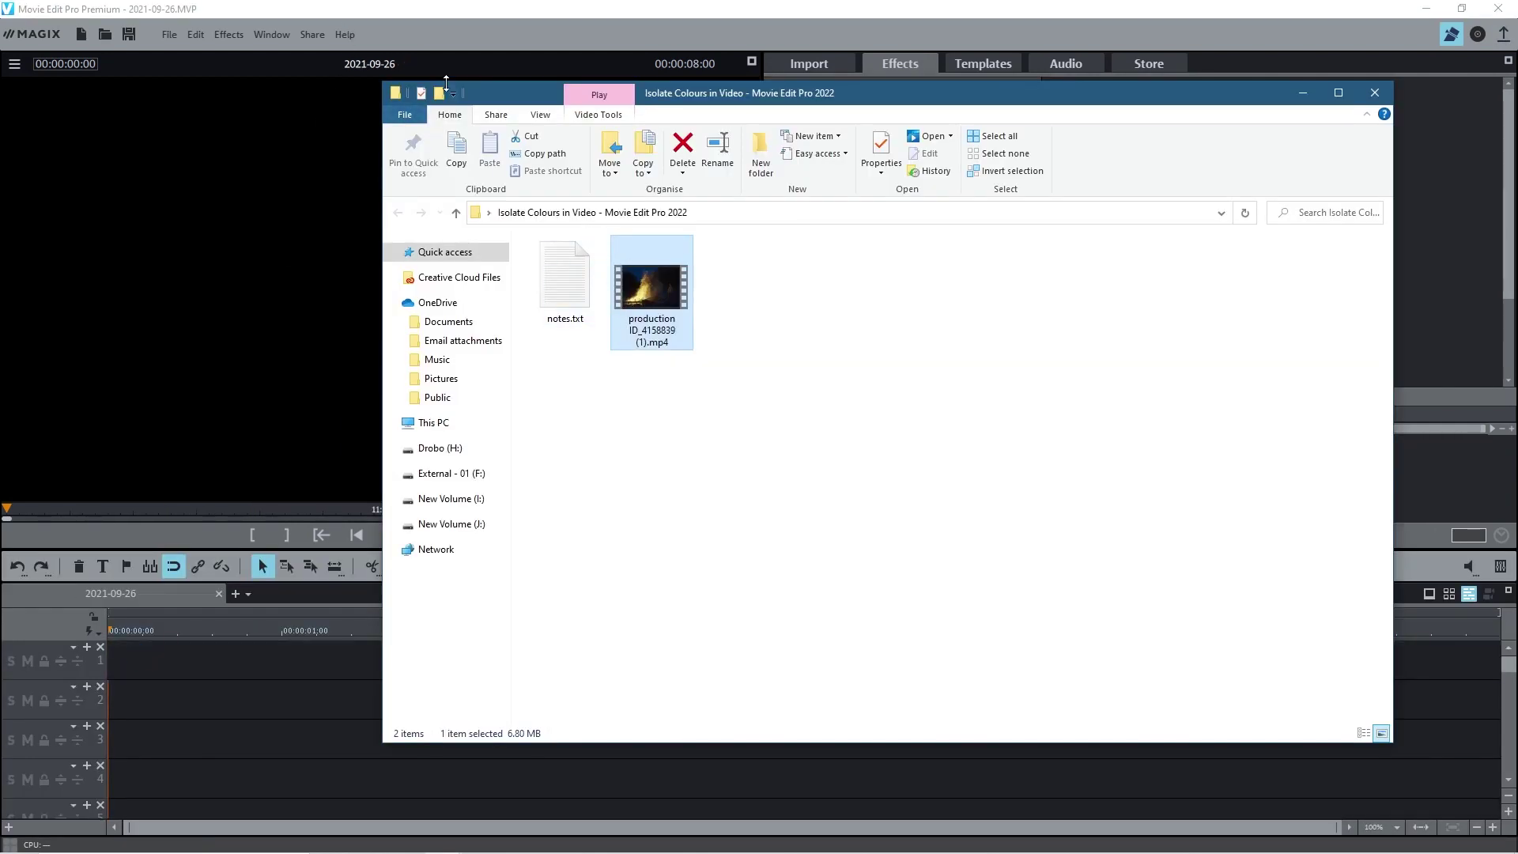
{"action": "left_click_drag", "start_coordinate": [453, 99], "coordinate": [237, 661]}
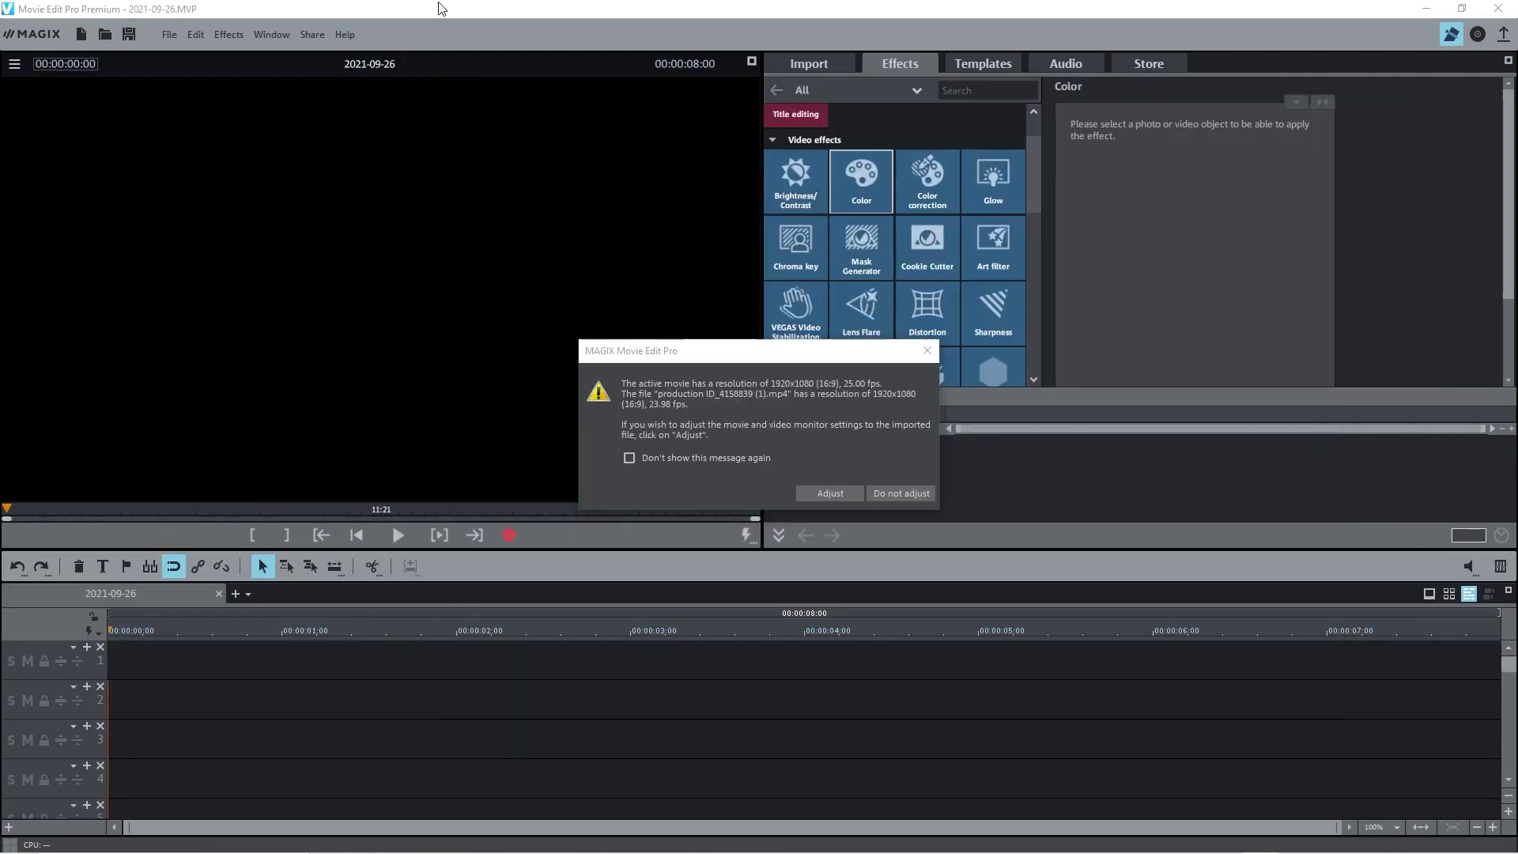
Adjust the movie settings to the clip's resolution and scrub through the fire footage.
{"action": "left_click", "coordinate": [830, 494]}
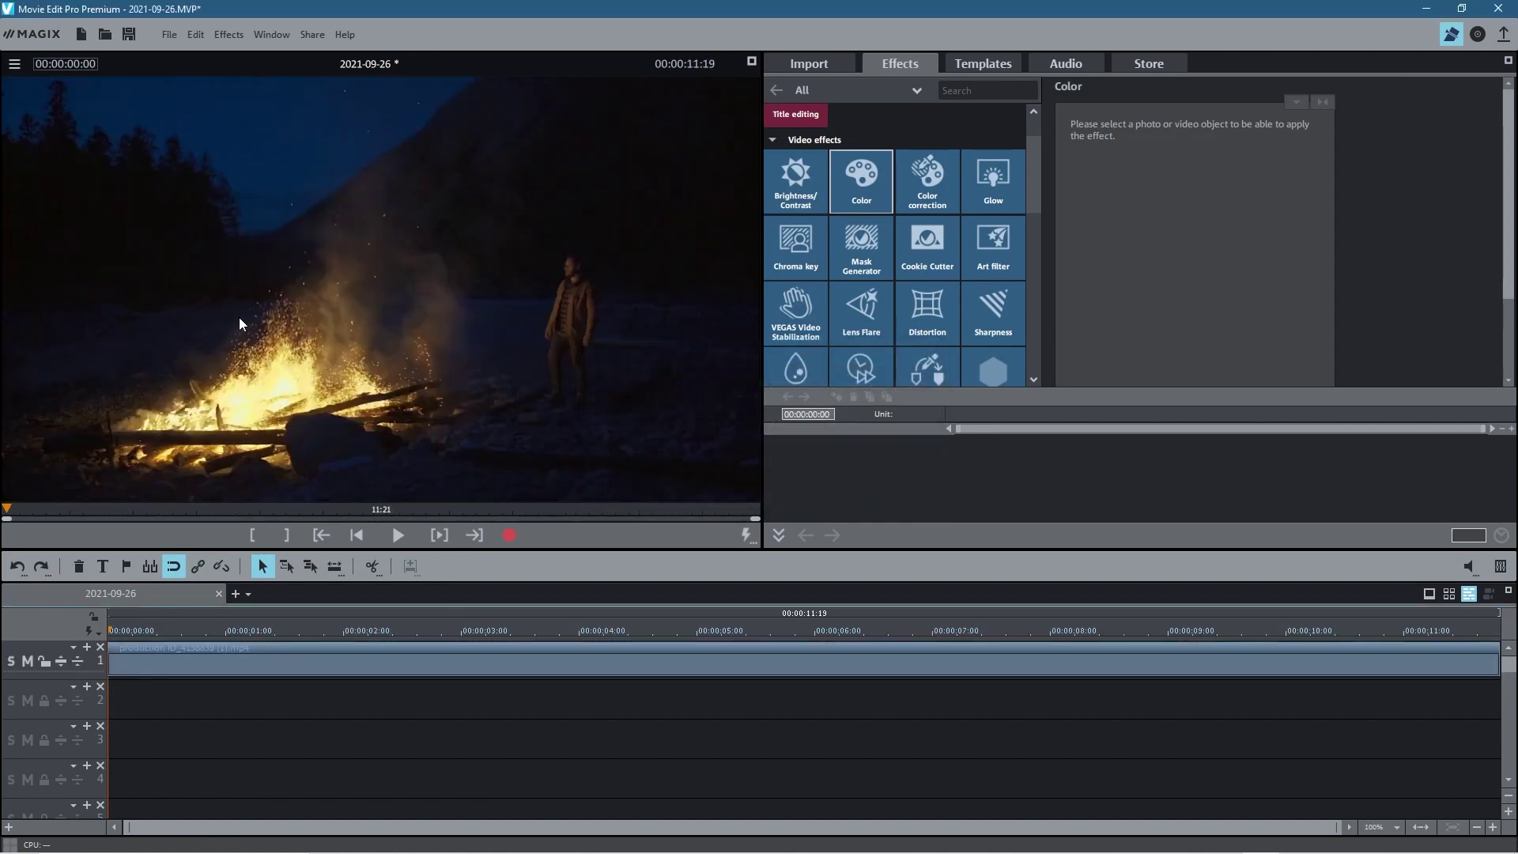
{"action": "left_click_drag", "start_coordinate": [159, 630], "coordinate": [506, 565]}
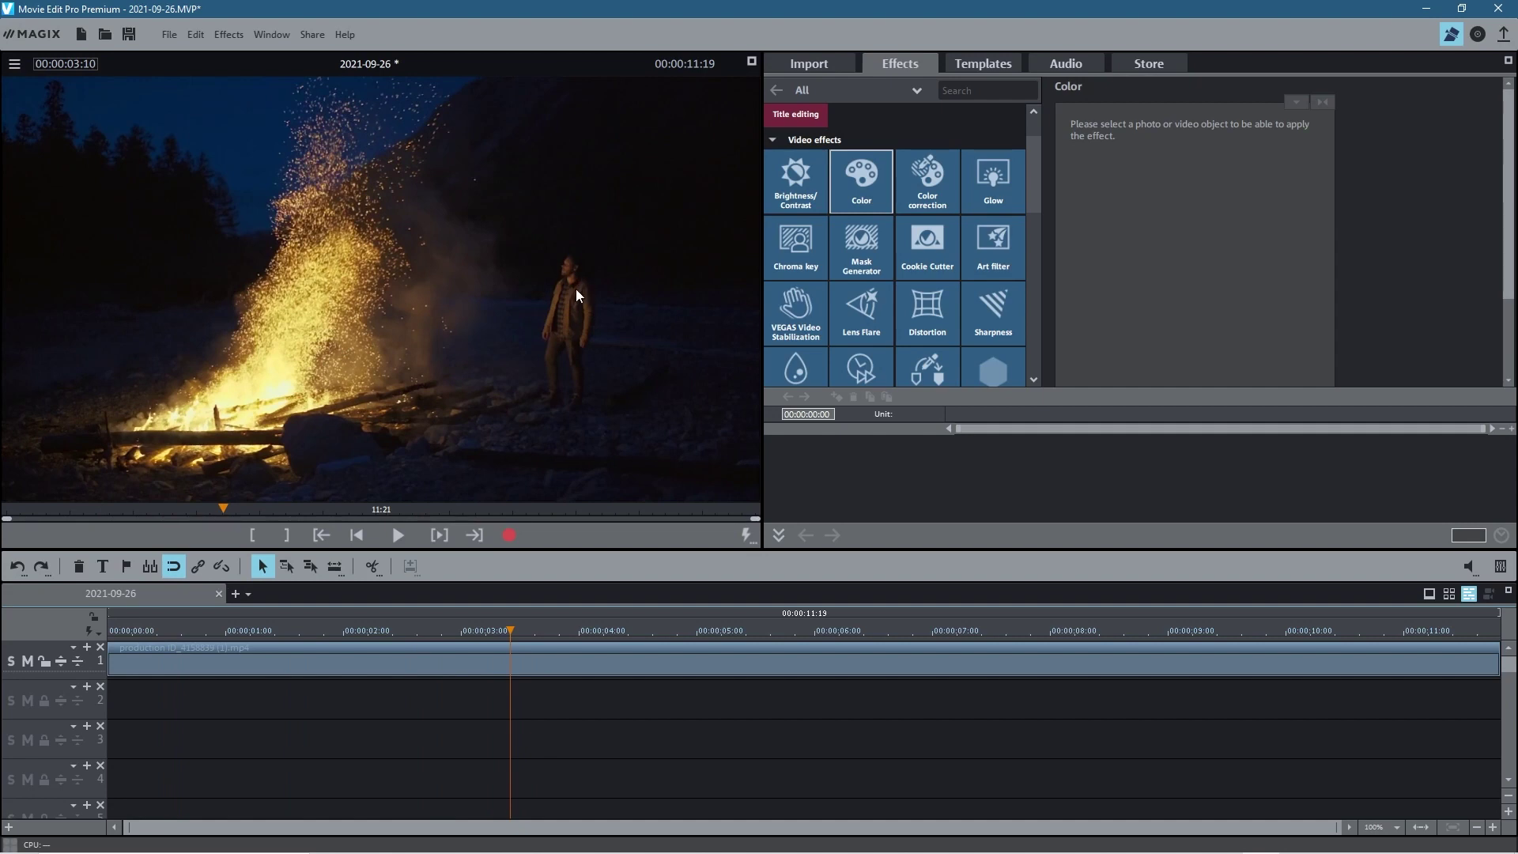
{"action": "left_click_drag", "start_coordinate": [510, 627], "coordinate": [417, 628]}
Drag a second copy of the campfire clip onto track 2 and select it.
{"action": "key", "text": "alt+Tab"}
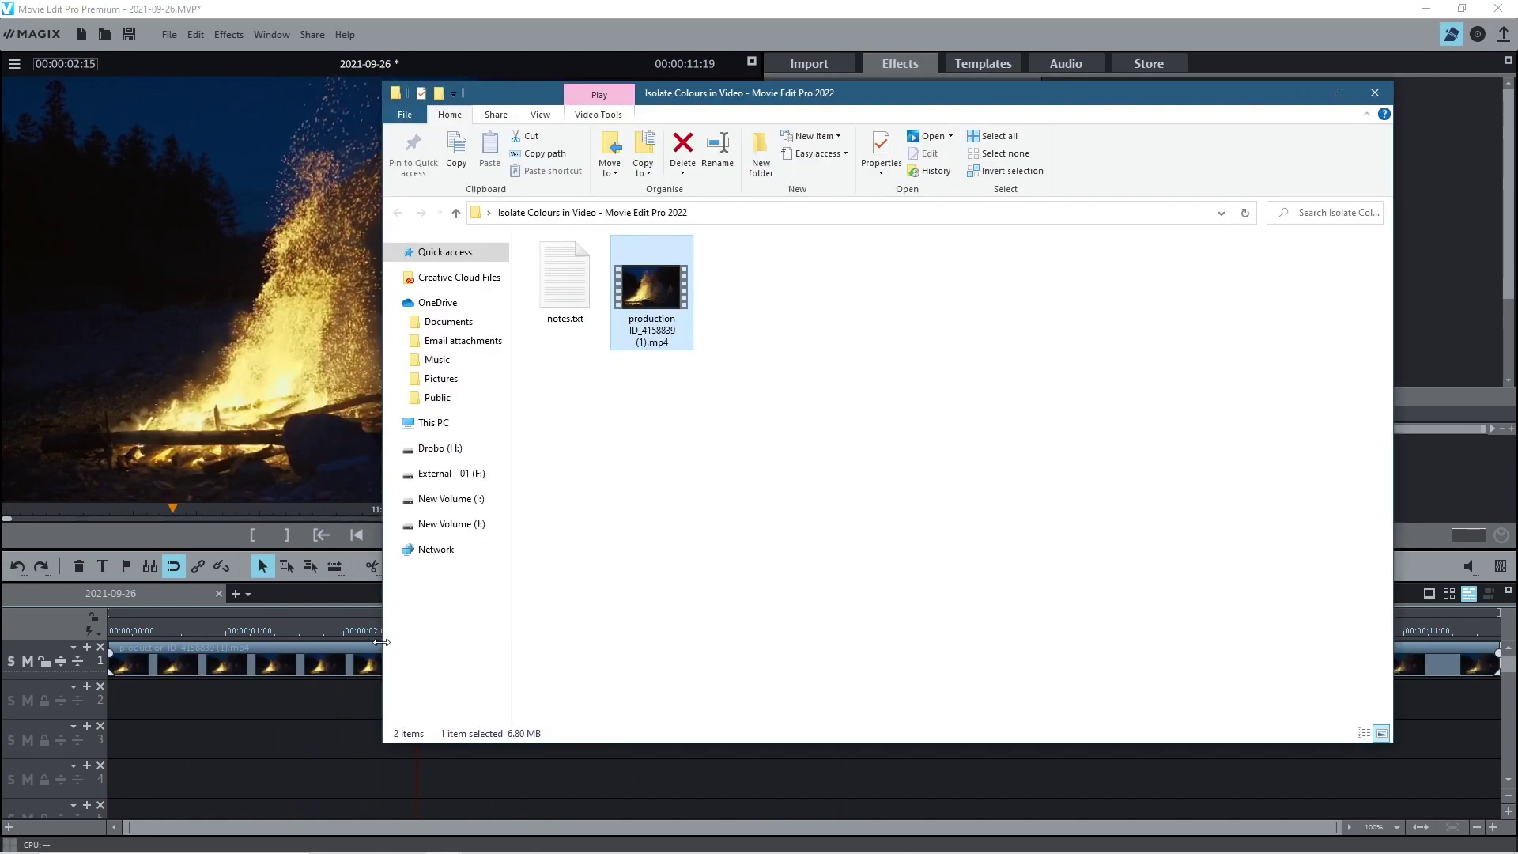
{"action": "left_click_drag", "start_coordinate": [655, 299], "coordinate": [139, 704]}
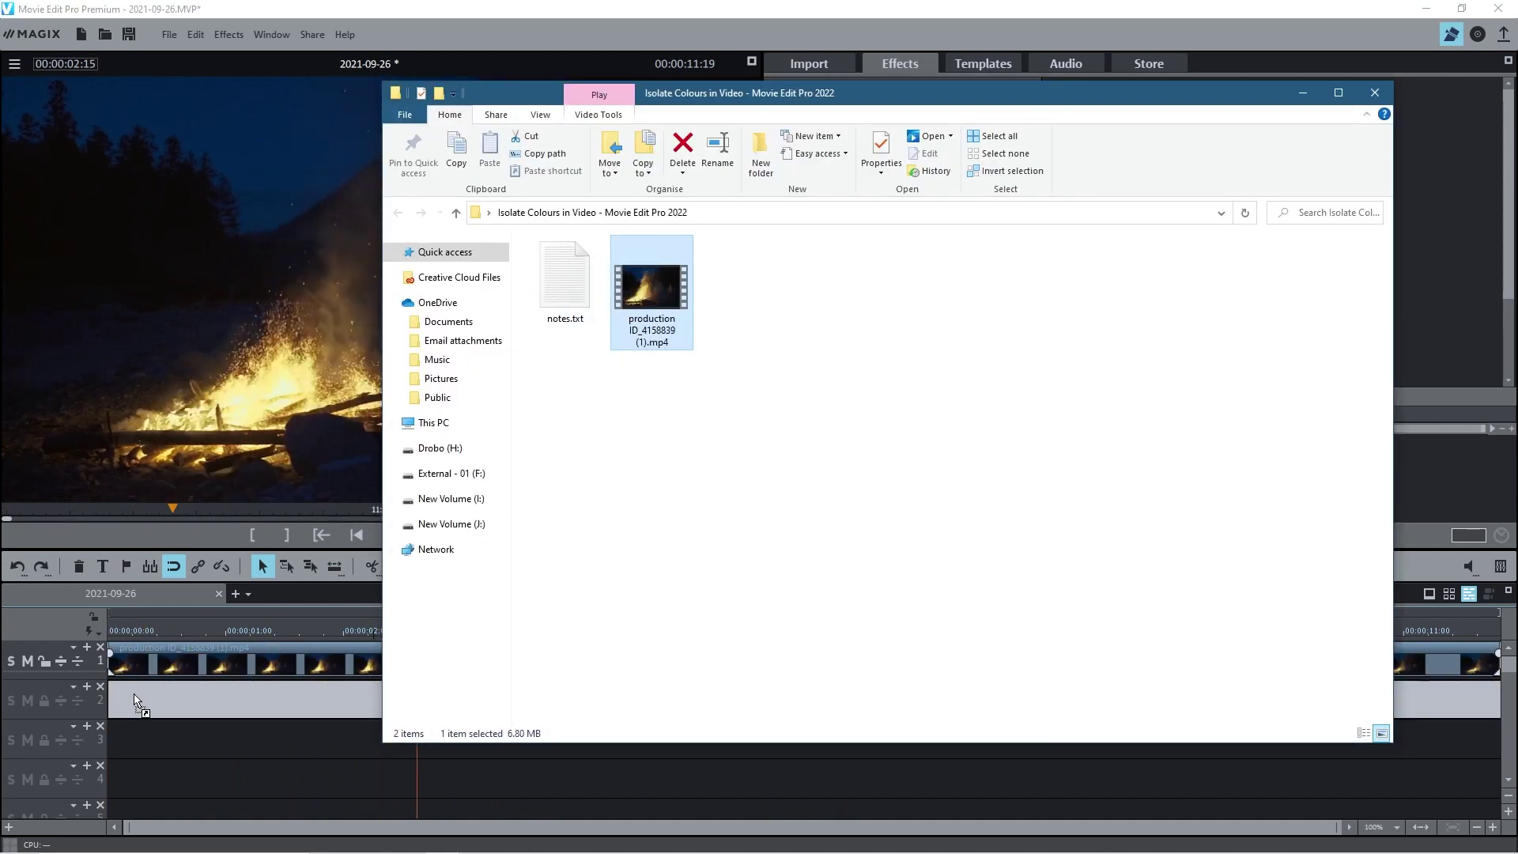
{"action": "left_click", "coordinate": [374, 161]}
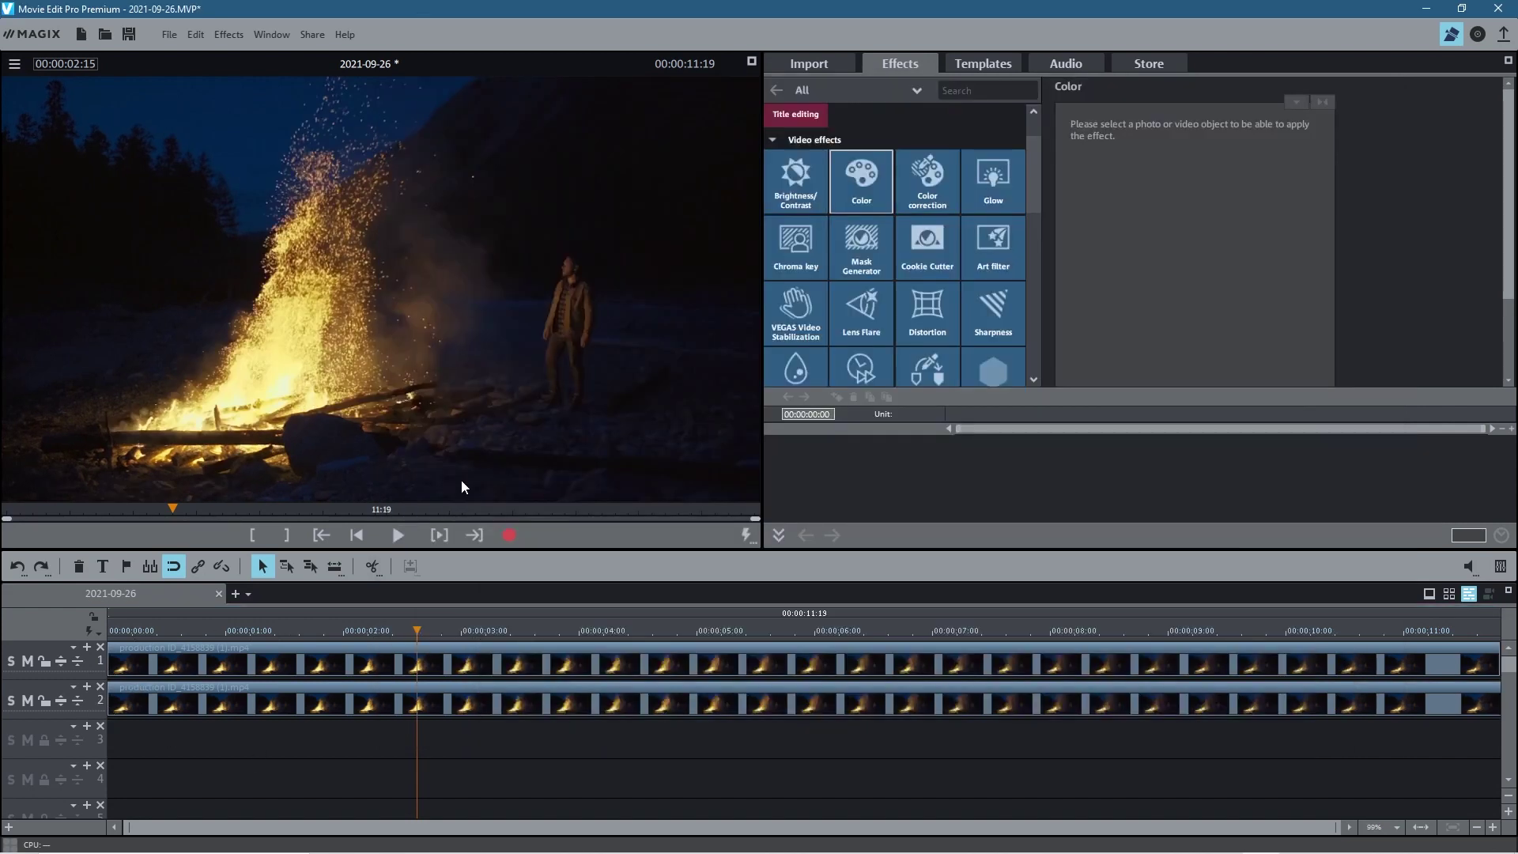
{"action": "left_click", "coordinate": [366, 706]}
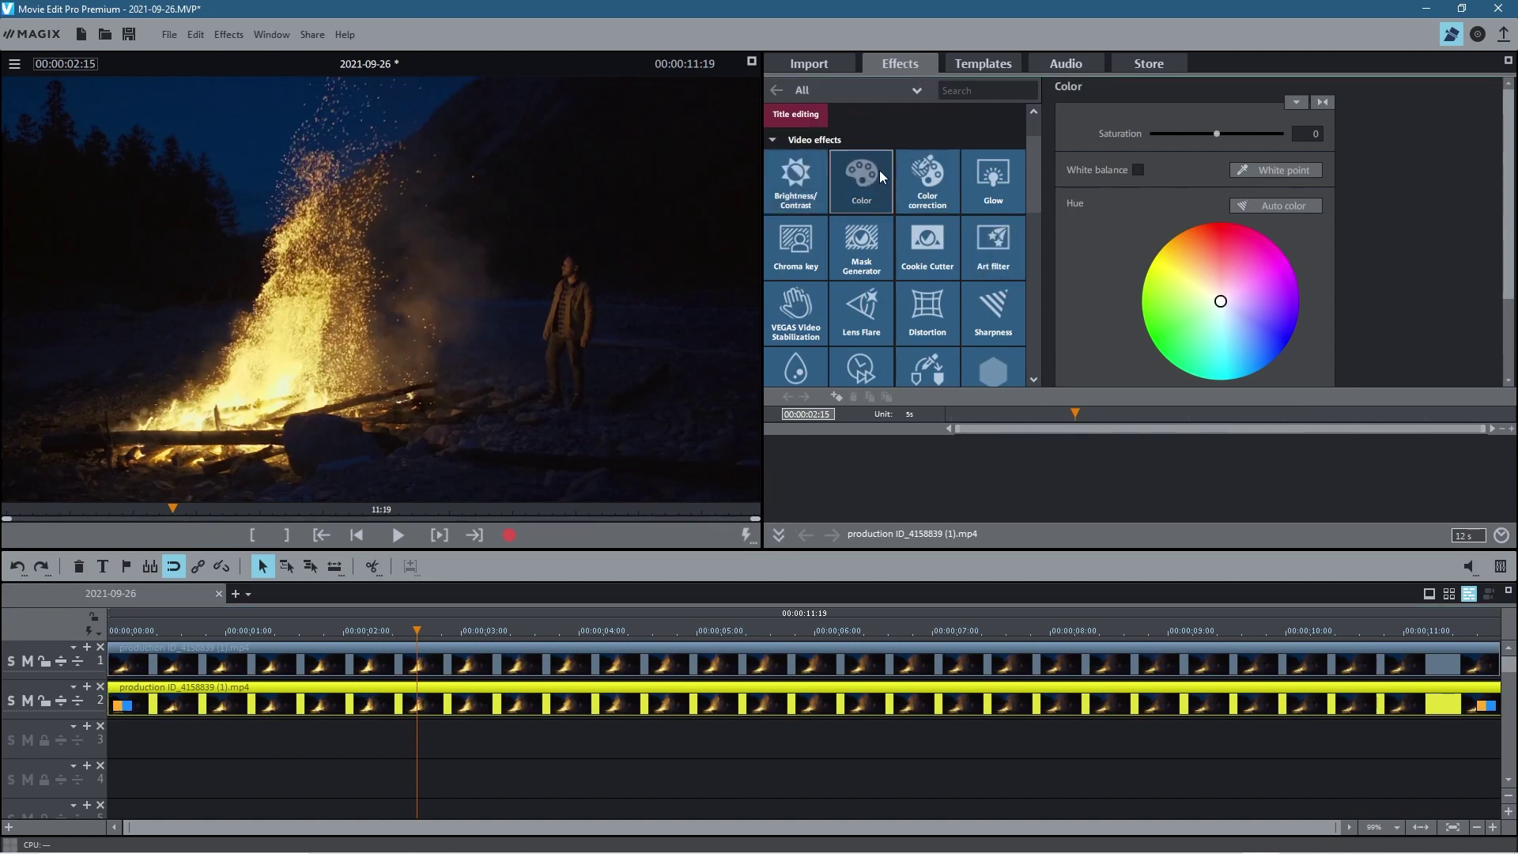
Eyedropper the flame colours into the Color correction selection and set the level to Foreground.
{"action": "left_click", "coordinate": [930, 177]}
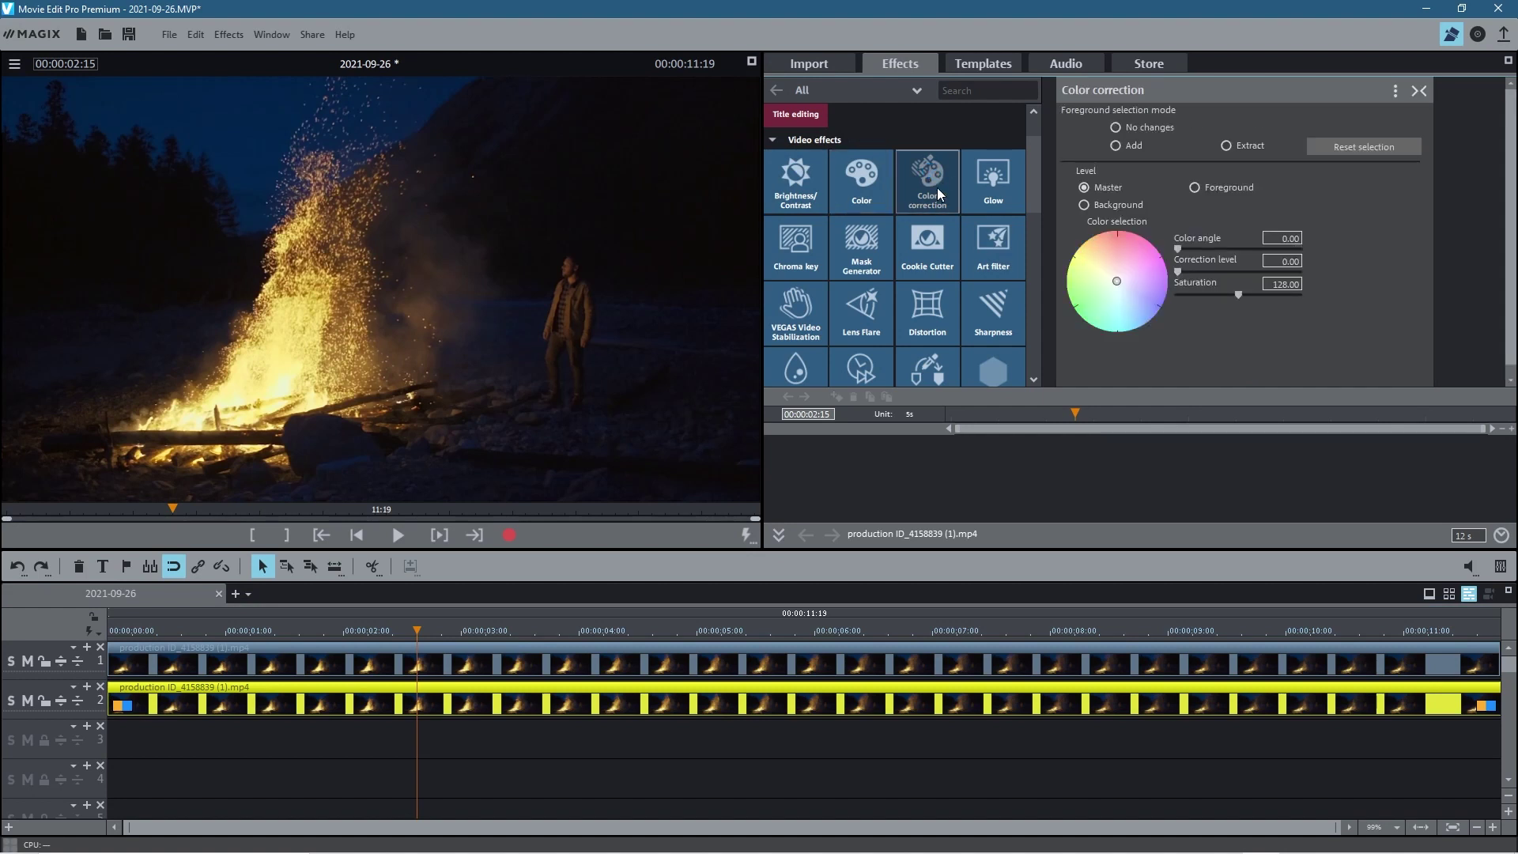
{"action": "left_click", "coordinate": [1115, 145]}
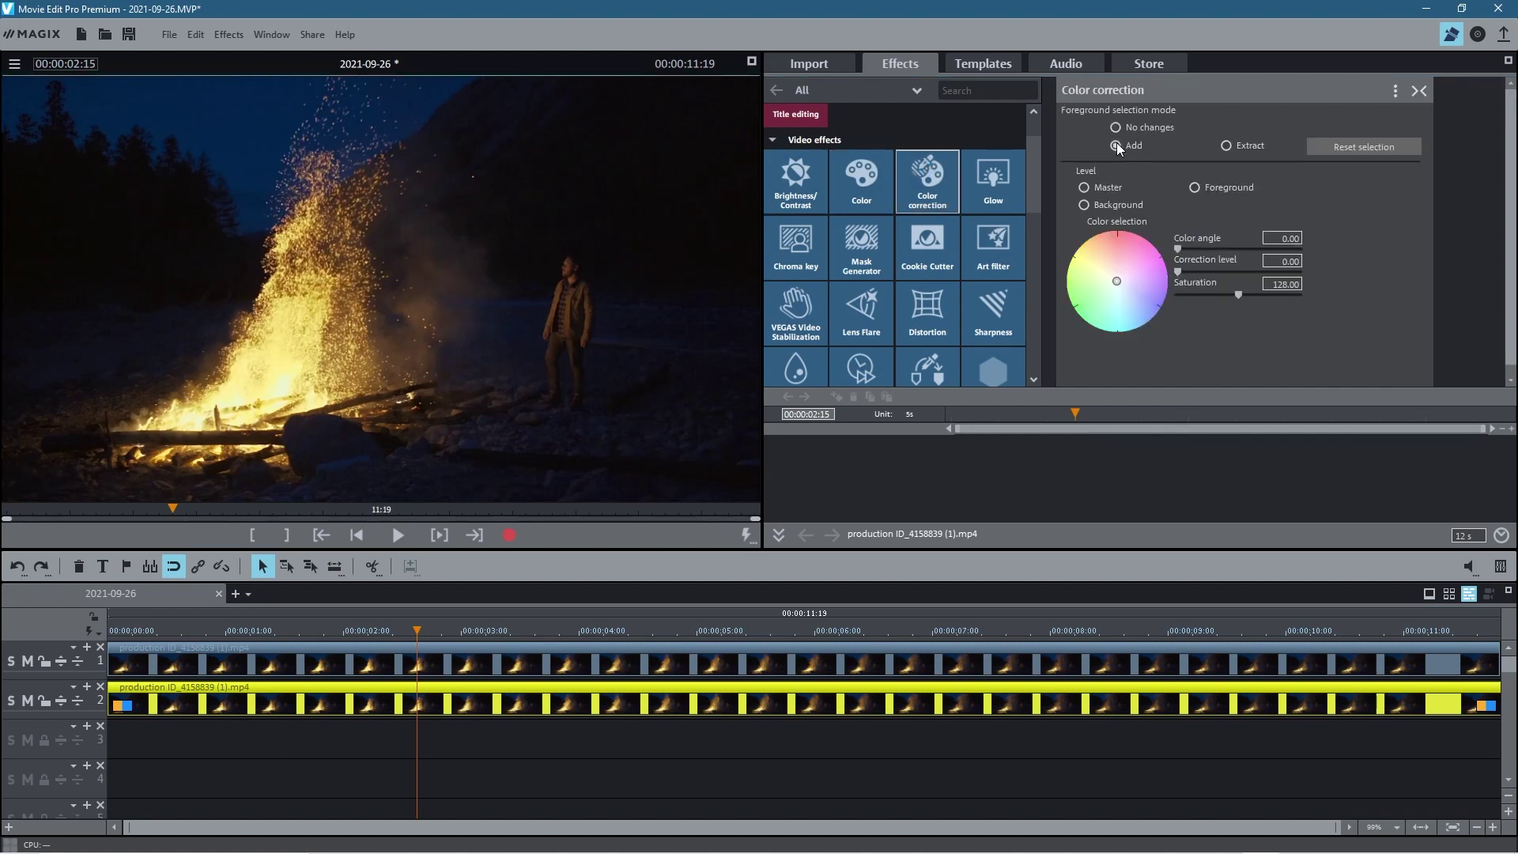
{"action": "left_click", "coordinate": [283, 362]}
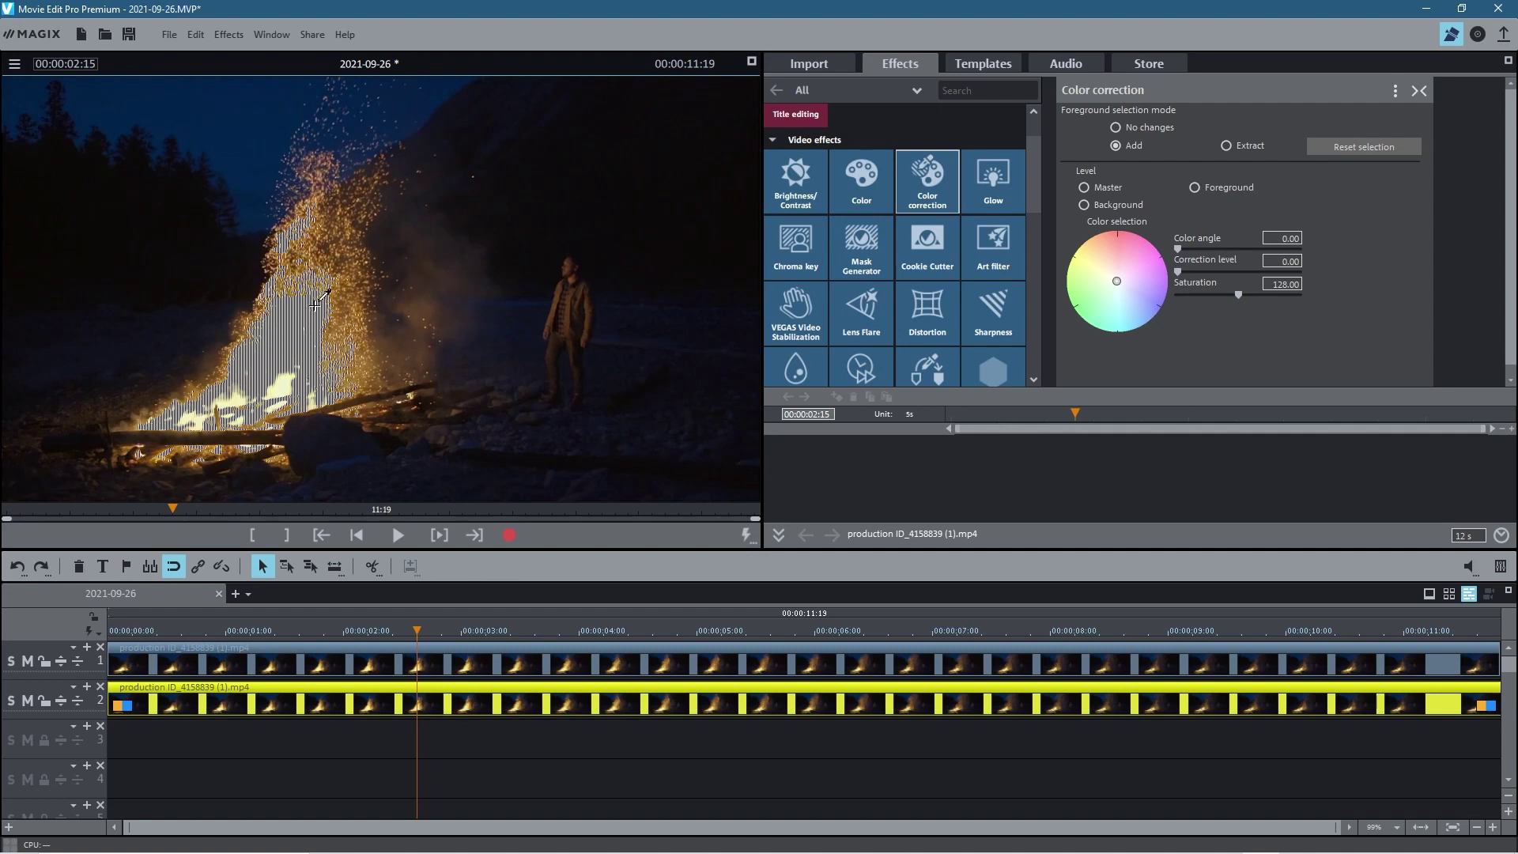
{"action": "left_click", "coordinate": [286, 384]}
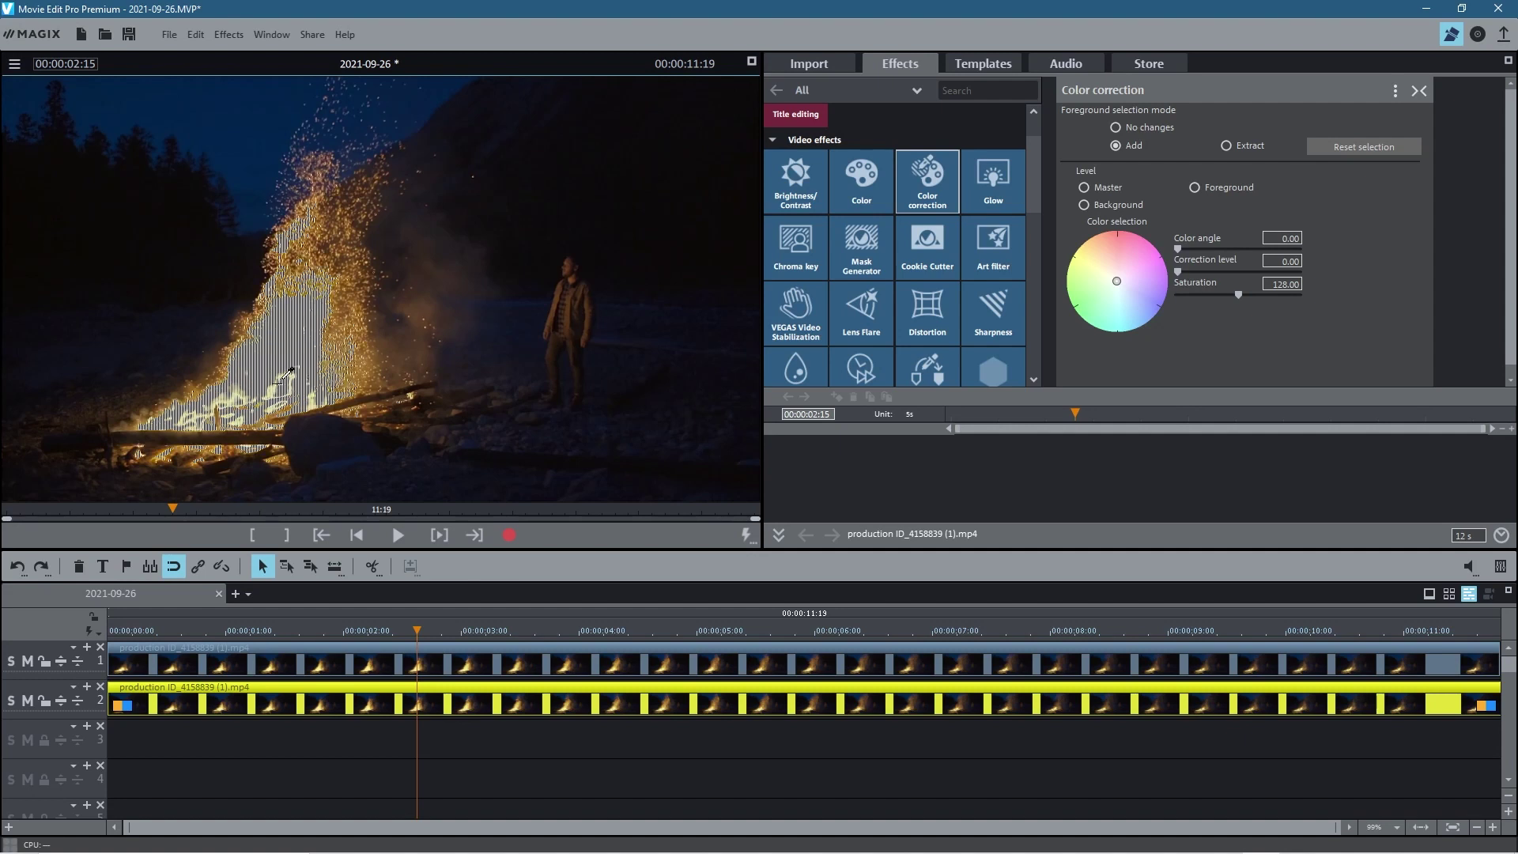
{"action": "left_click", "coordinate": [277, 385]}
{"action": "left_click", "coordinate": [263, 398]}
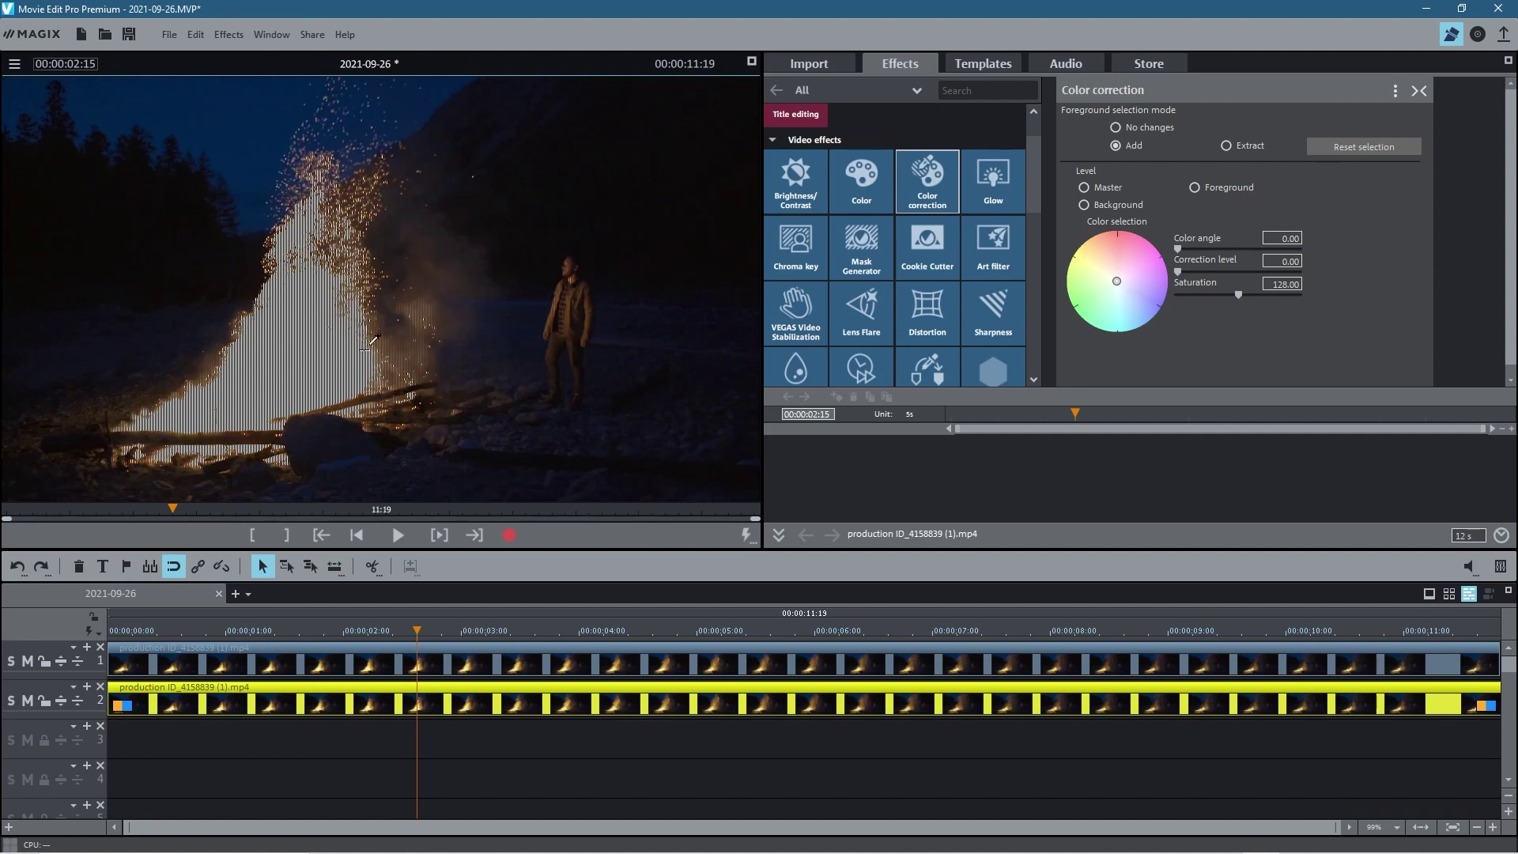
{"action": "left_click", "coordinate": [559, 289]}
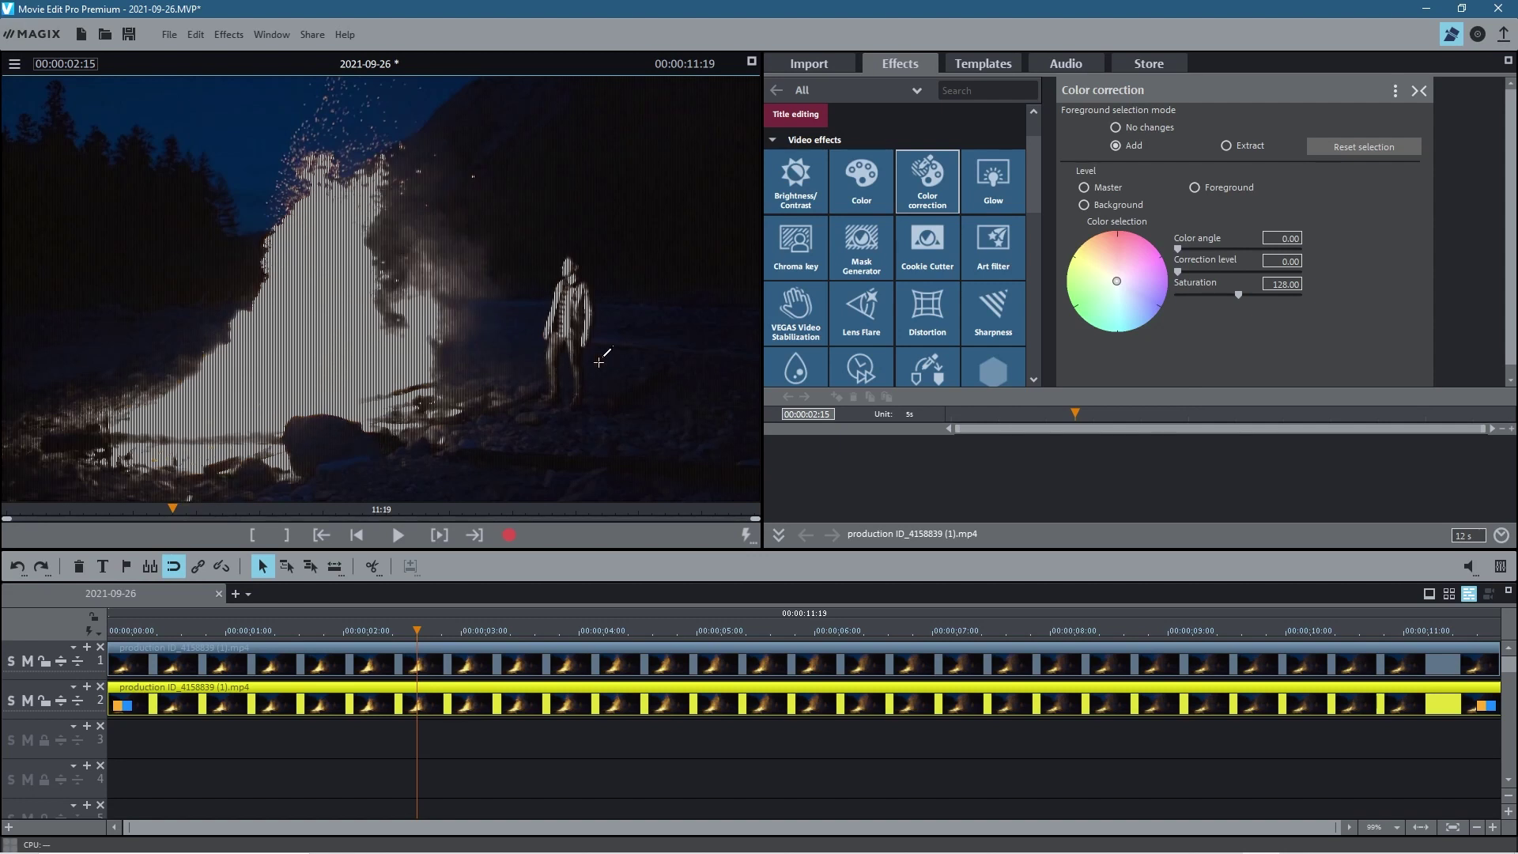
{"action": "left_click", "coordinate": [1195, 188]}
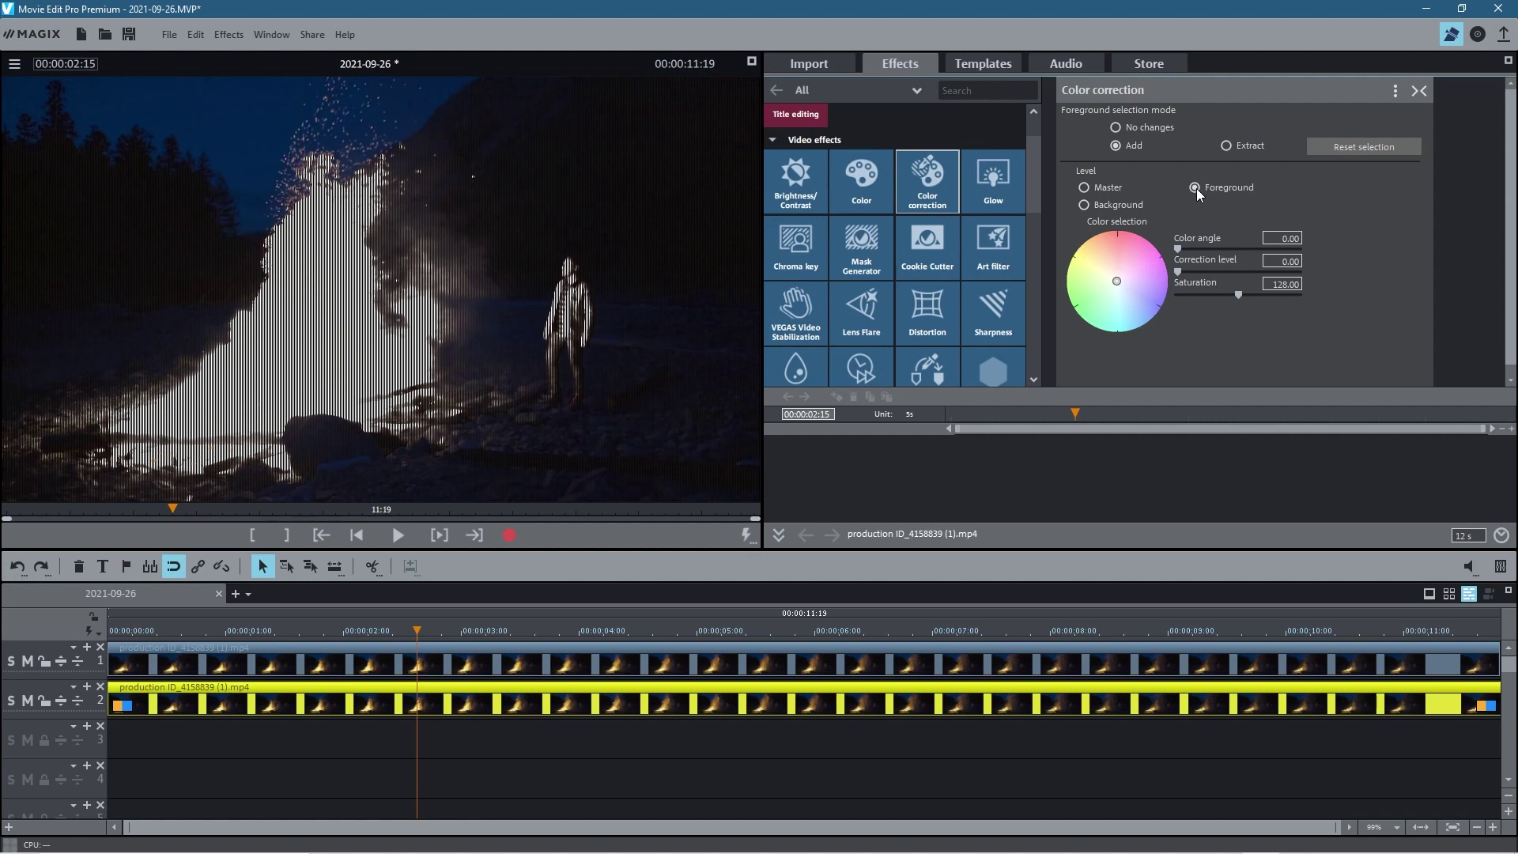
Shift the foreground flames toward magenta on the colour wheel (angle 292.98, level 21.54), then preview.
{"action": "key", "text": "Escape"}
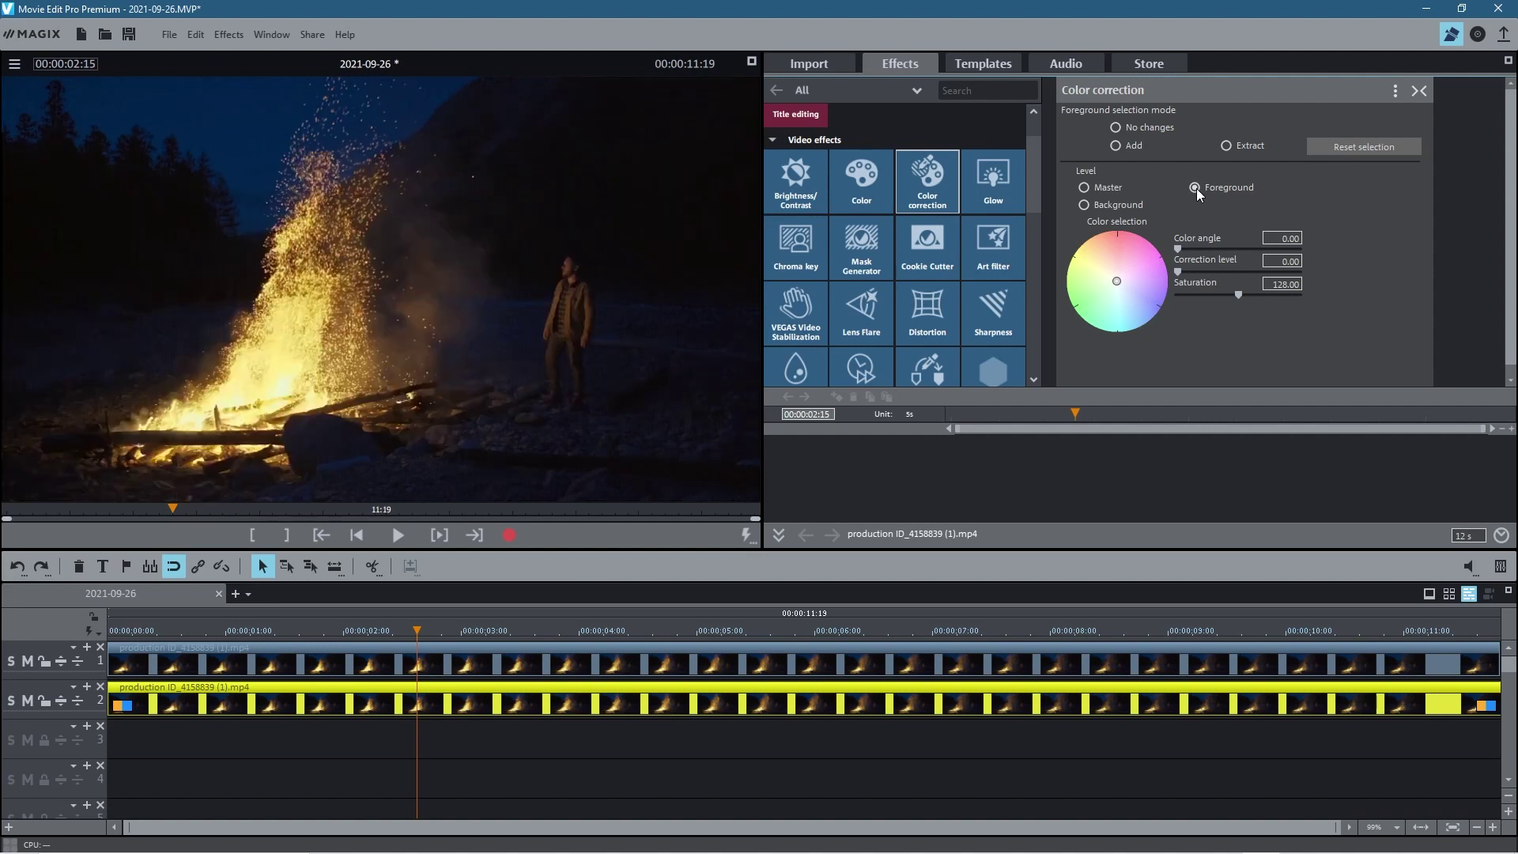
{"action": "left_click", "coordinate": [1119, 278]}
{"action": "mouse_move", "coordinate": [1119, 275]}
{"action": "left_mouse_down"}
{"action": "mouse_move", "coordinate": [1135, 271]}
{"action": "mouse_move", "coordinate": [1126, 291]}
{"action": "mouse_move", "coordinate": [1122, 274]}
{"action": "left_mouse_up"}
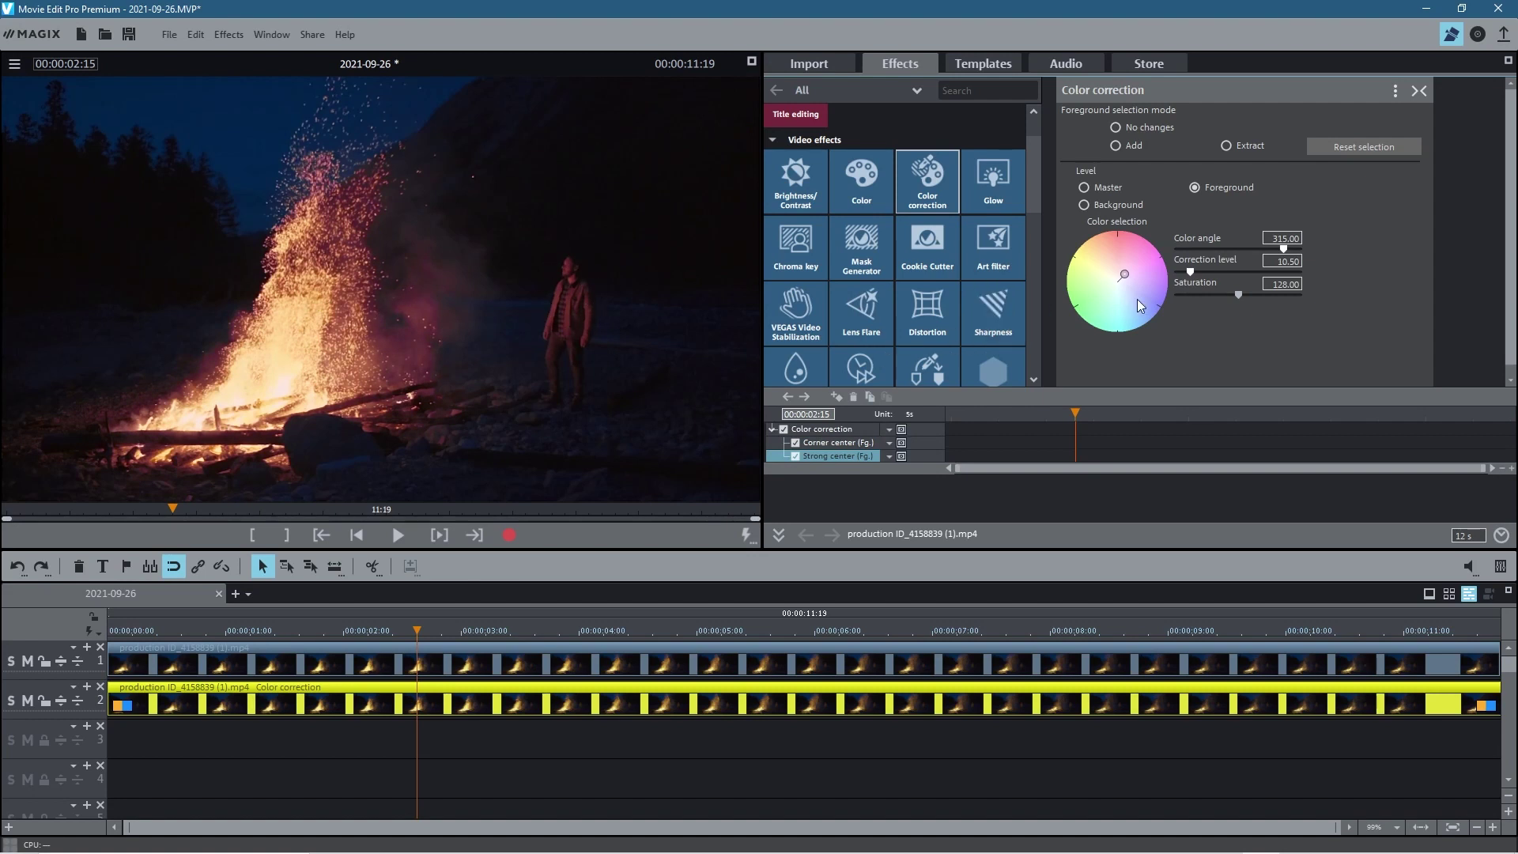
{"action": "mouse_move", "coordinate": [1129, 272]}
{"action": "left_mouse_down"}
{"action": "mouse_move", "coordinate": [1137, 283]}
{"action": "mouse_move", "coordinate": [1099, 280]}
{"action": "mouse_move", "coordinate": [1127, 267]}
{"action": "mouse_move", "coordinate": [1131, 280]}
{"action": "mouse_move", "coordinate": [1127, 255]}
{"action": "mouse_move", "coordinate": [1140, 269]}
{"action": "left_mouse_up"}
{"action": "mouse_move", "coordinate": [1070, 412]}
{"action": "left_mouse_down"}
{"action": "mouse_move", "coordinate": [962, 415]}
{"action": "mouse_move", "coordinate": [1317, 434]}
{"action": "mouse_move", "coordinate": [971, 434]}
{"action": "mouse_move", "coordinate": [1056, 435]}
{"action": "left_mouse_up"}
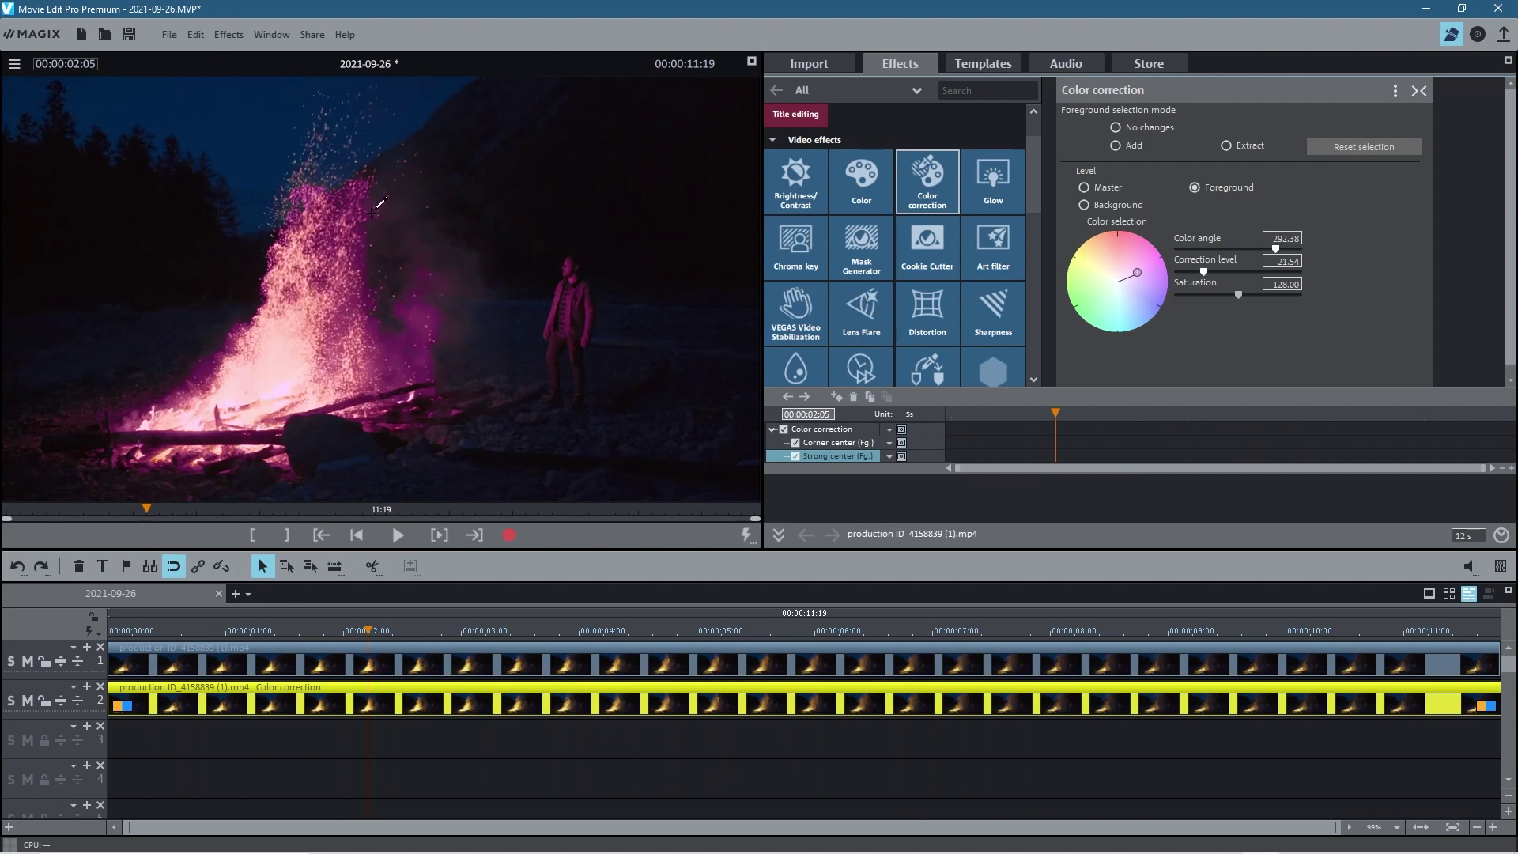
{"action": "left_click", "coordinate": [359, 632]}
{"action": "key", "text": "Home"}
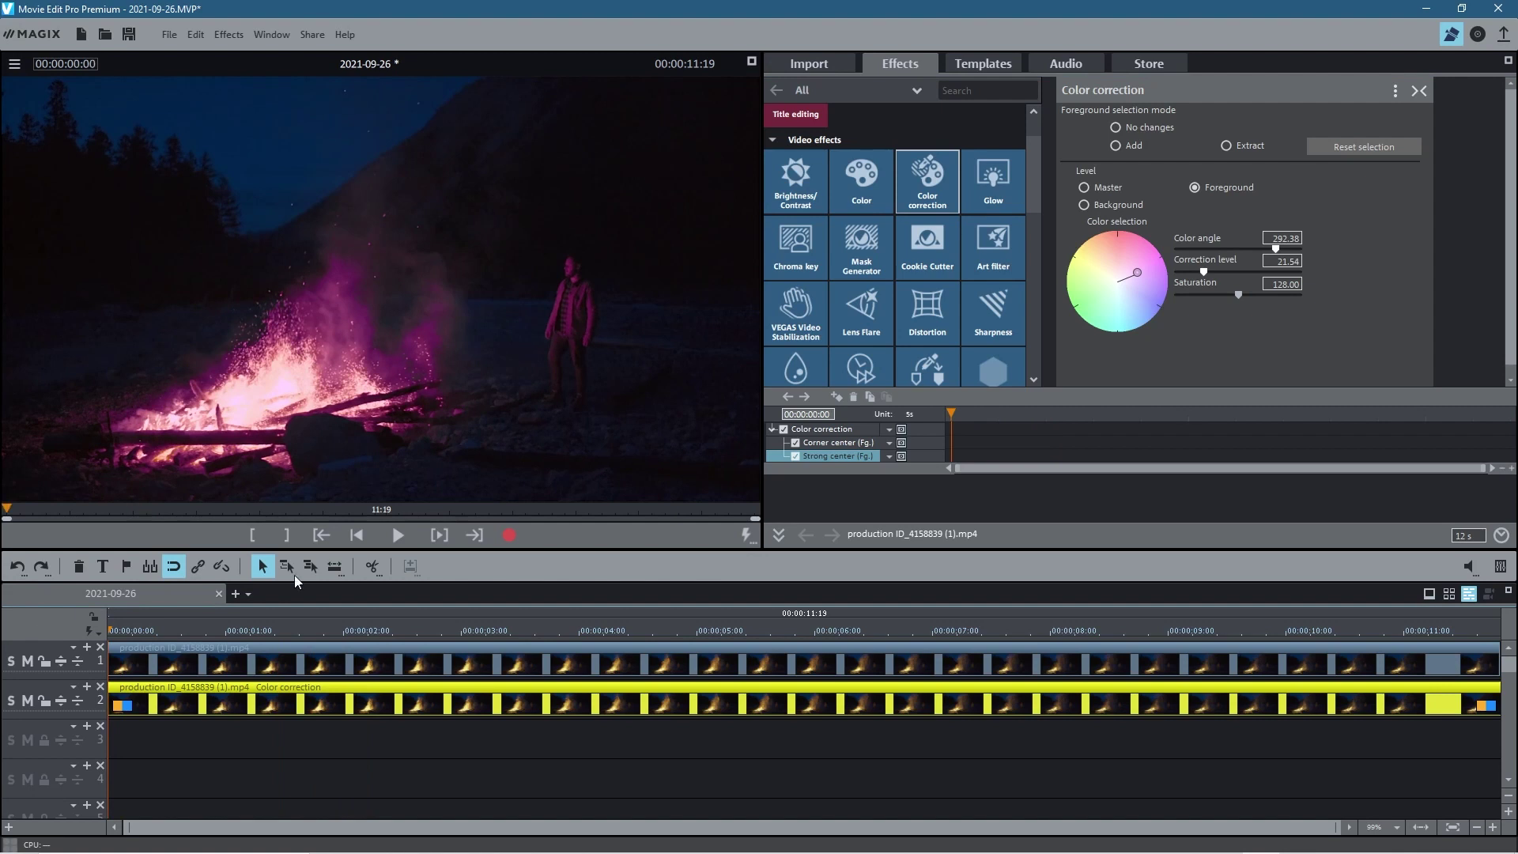
{"action": "left_click", "coordinate": [393, 542]}
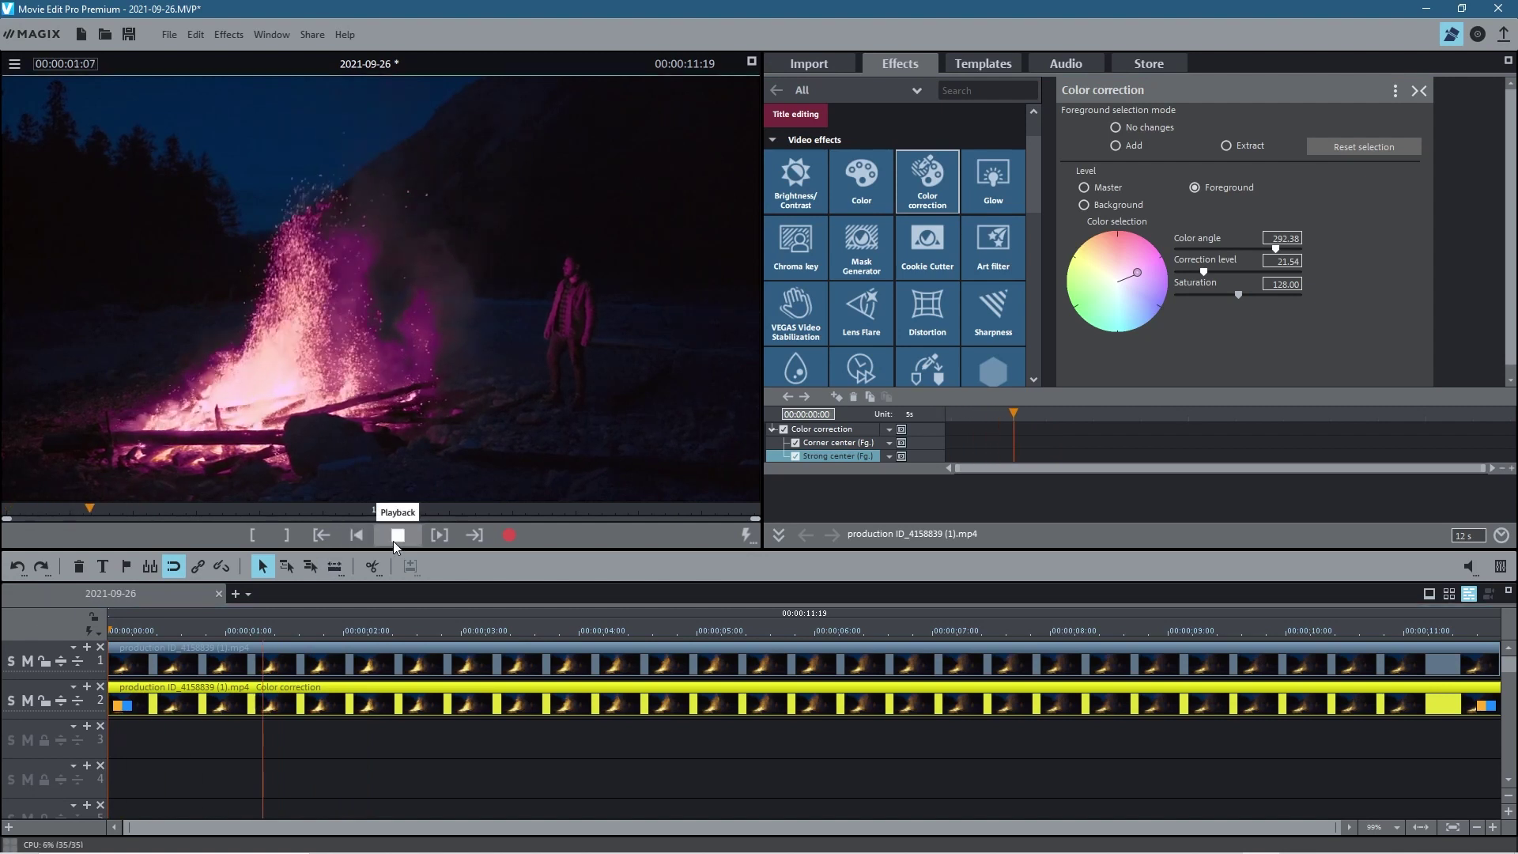
{"action": "left_click", "coordinate": [27, 702]}
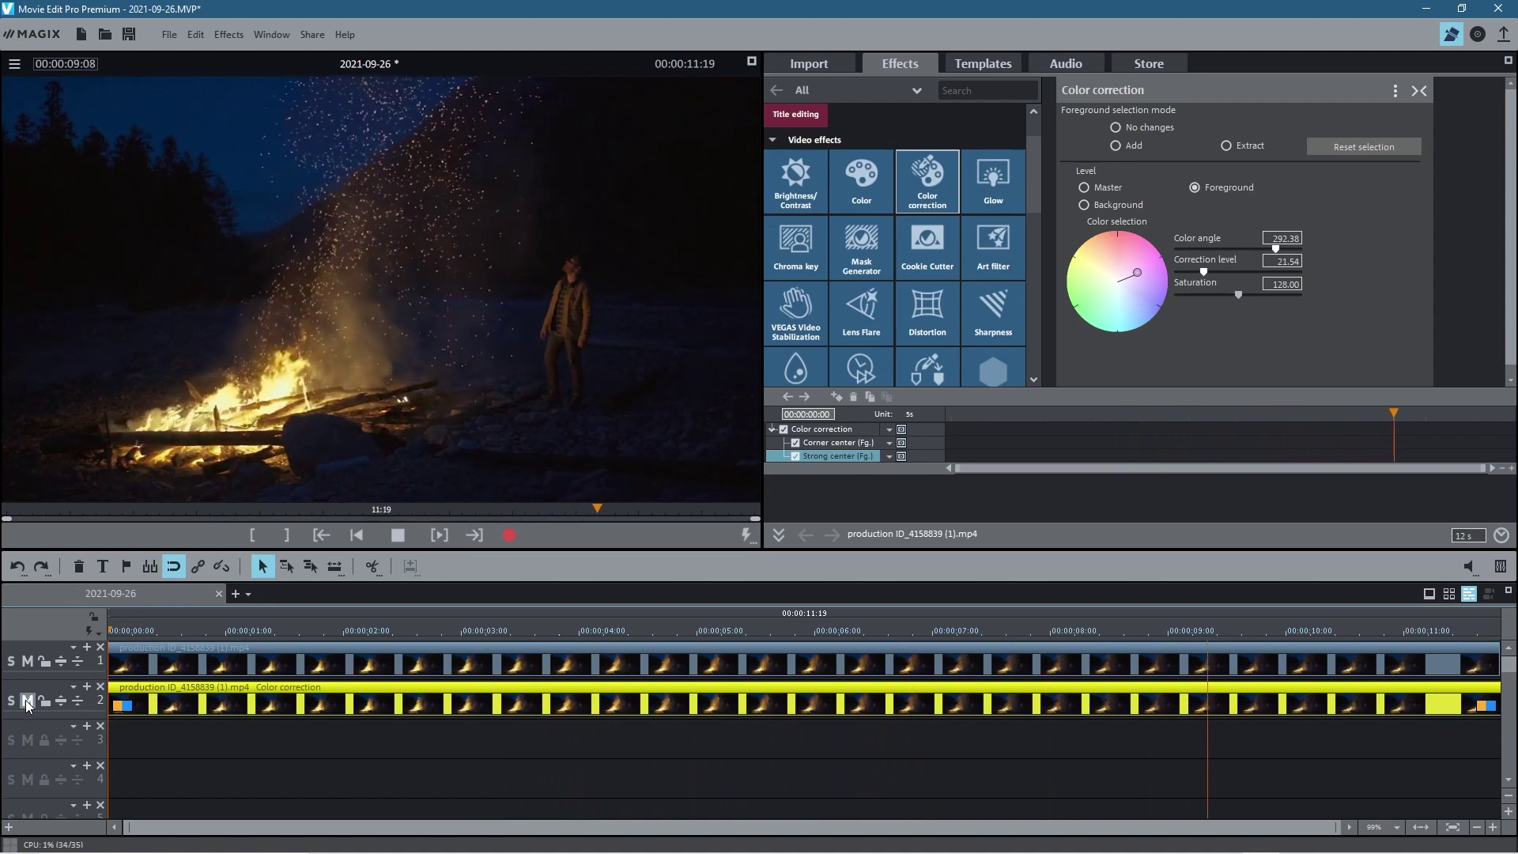
{"action": "left_click", "coordinate": [26, 702]}
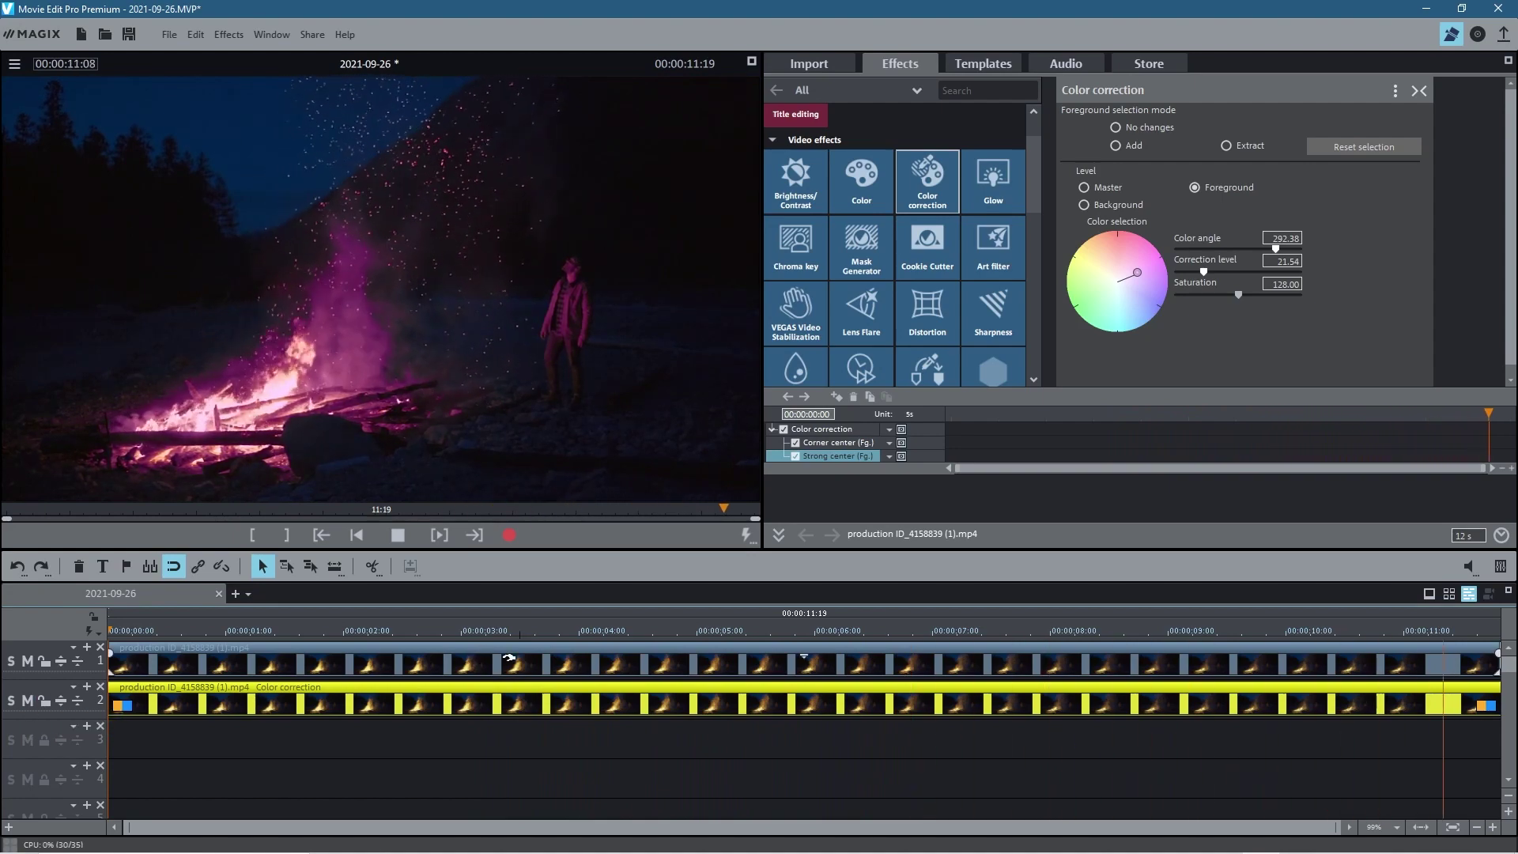
{"action": "left_click", "coordinate": [397, 535]}
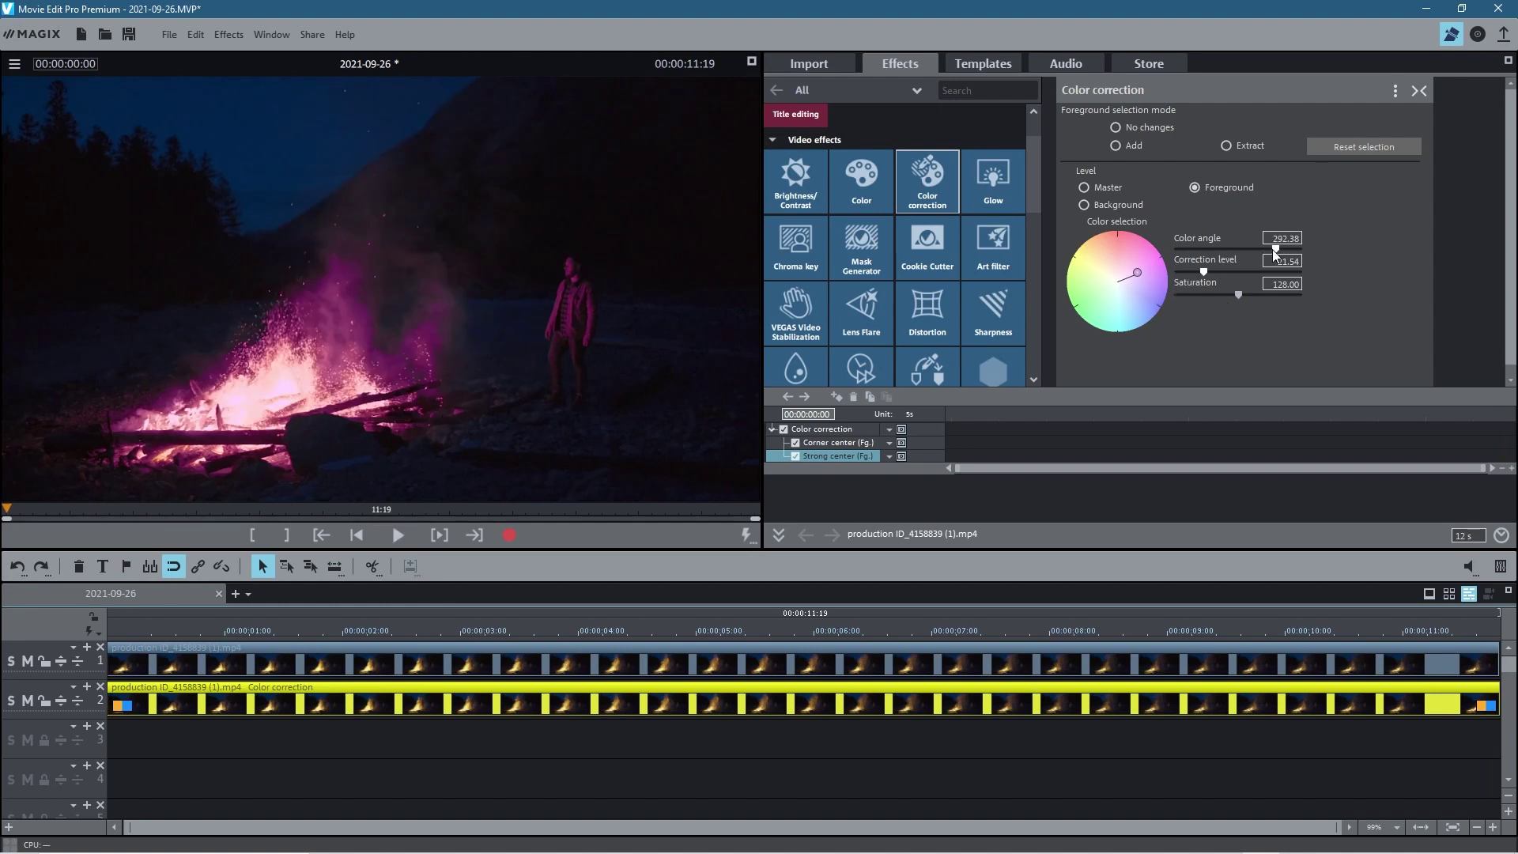
Sweep the Color angle through the hues, settling at 280 with correction level 31.37.
{"action": "mouse_move", "coordinate": [1274, 249]}
{"action": "left_mouse_down"}
{"action": "mouse_move", "coordinate": [1193, 239]}
{"action": "mouse_move", "coordinate": [1346, 231]}
{"action": "mouse_move", "coordinate": [1260, 244]}
{"action": "left_mouse_up"}
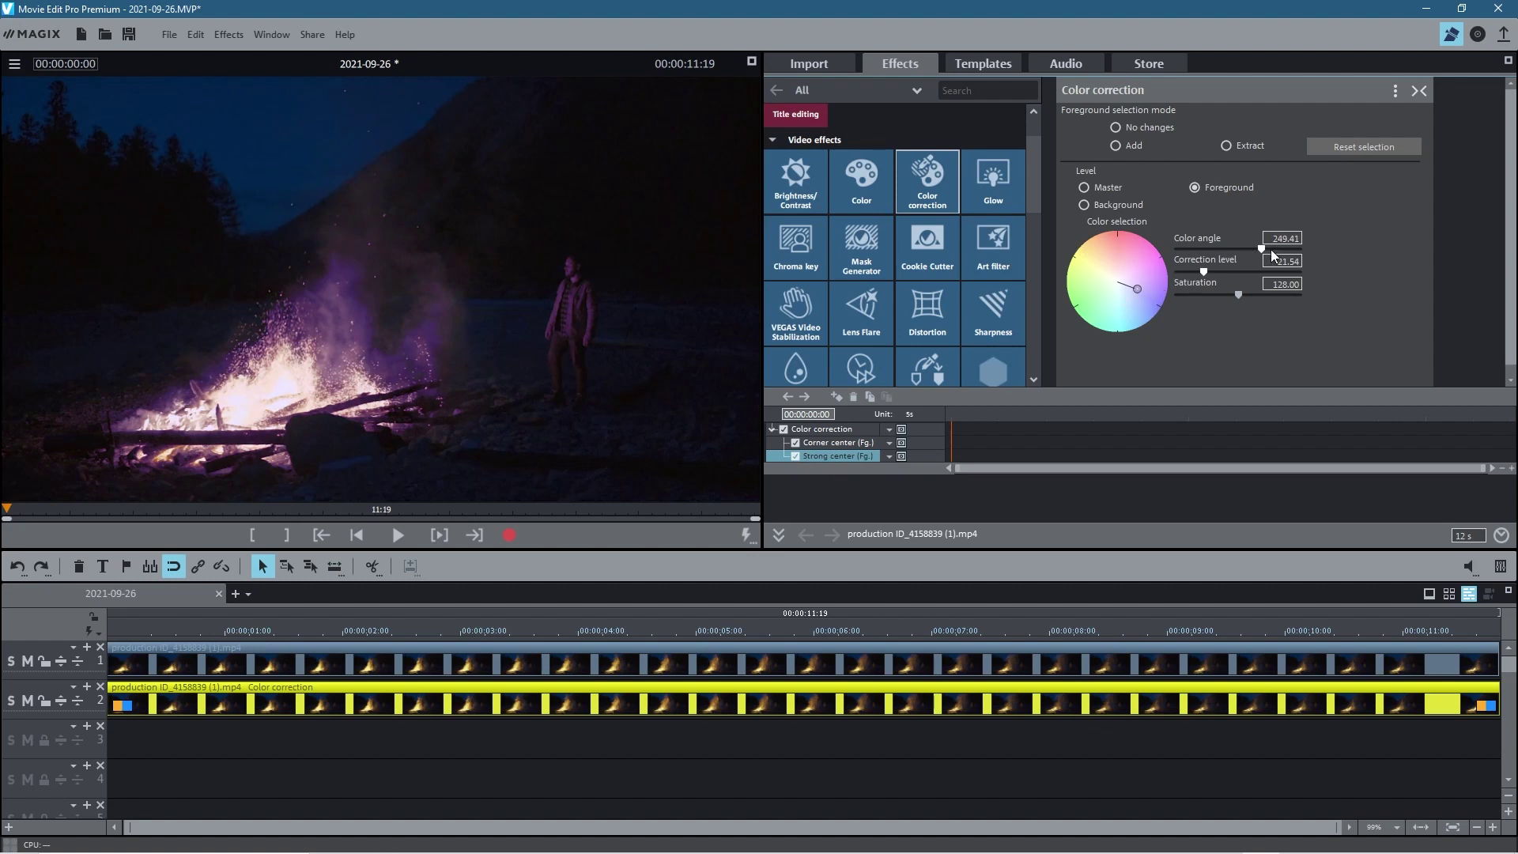
{"action": "mouse_move", "coordinate": [1270, 250]}
{"action": "left_mouse_down"}
{"action": "mouse_move", "coordinate": [1183, 245]}
{"action": "mouse_move", "coordinate": [1274, 263]}
{"action": "mouse_move", "coordinate": [1198, 291]}
{"action": "mouse_move", "coordinate": [1359, 304]}
{"action": "mouse_move", "coordinate": [1165, 312]}
{"action": "mouse_move", "coordinate": [1270, 315]}
{"action": "mouse_move", "coordinate": [1221, 306]}
{"action": "mouse_move", "coordinate": [1240, 309]}
{"action": "left_mouse_up"}
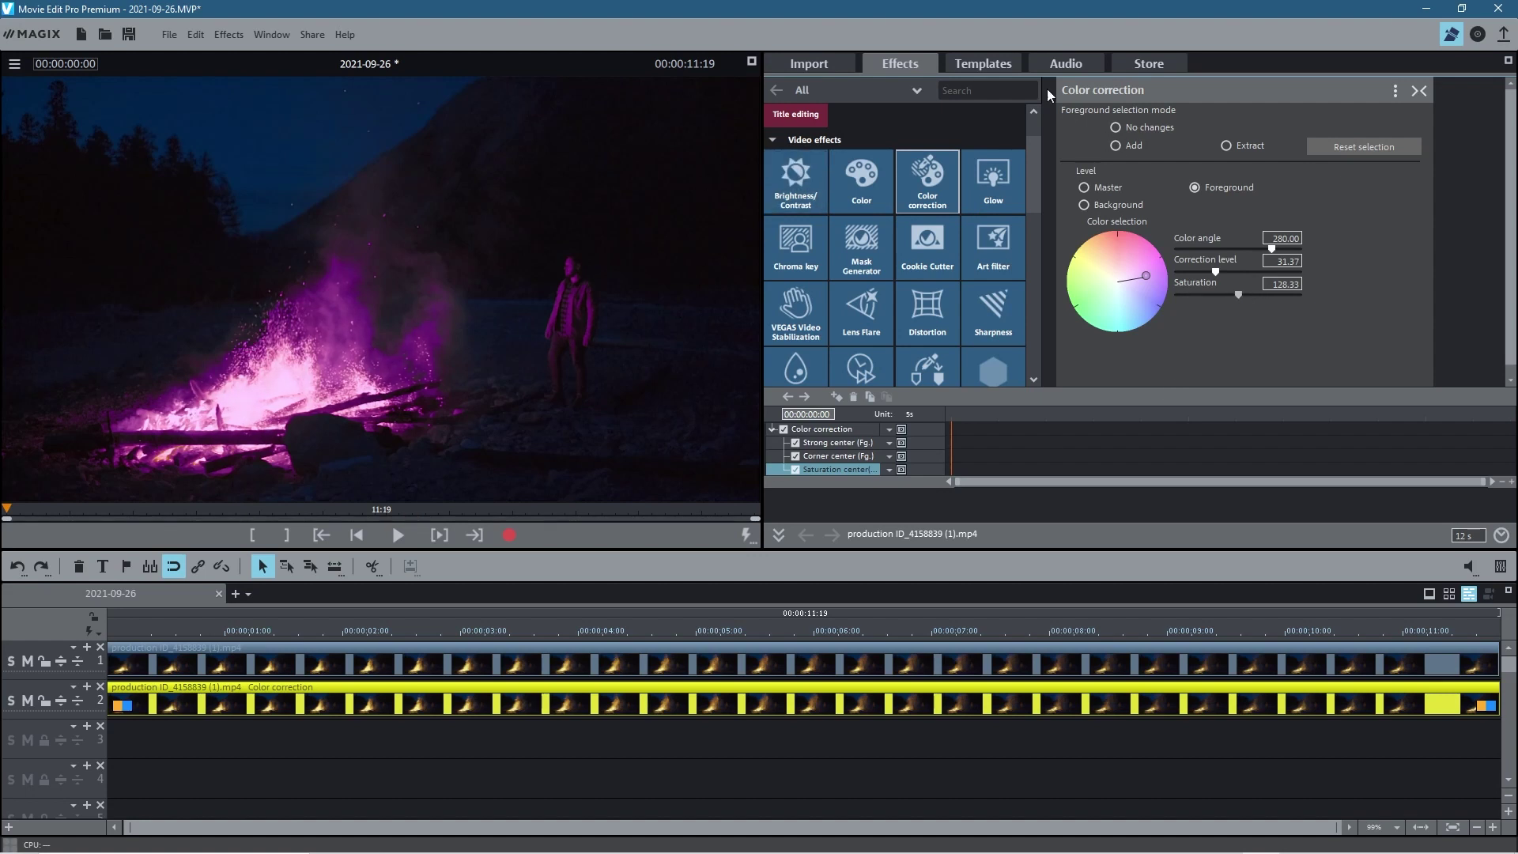
Raise the Color effect's saturation to about 31 and play the clip back to check.
{"action": "left_click", "coordinate": [856, 179]}
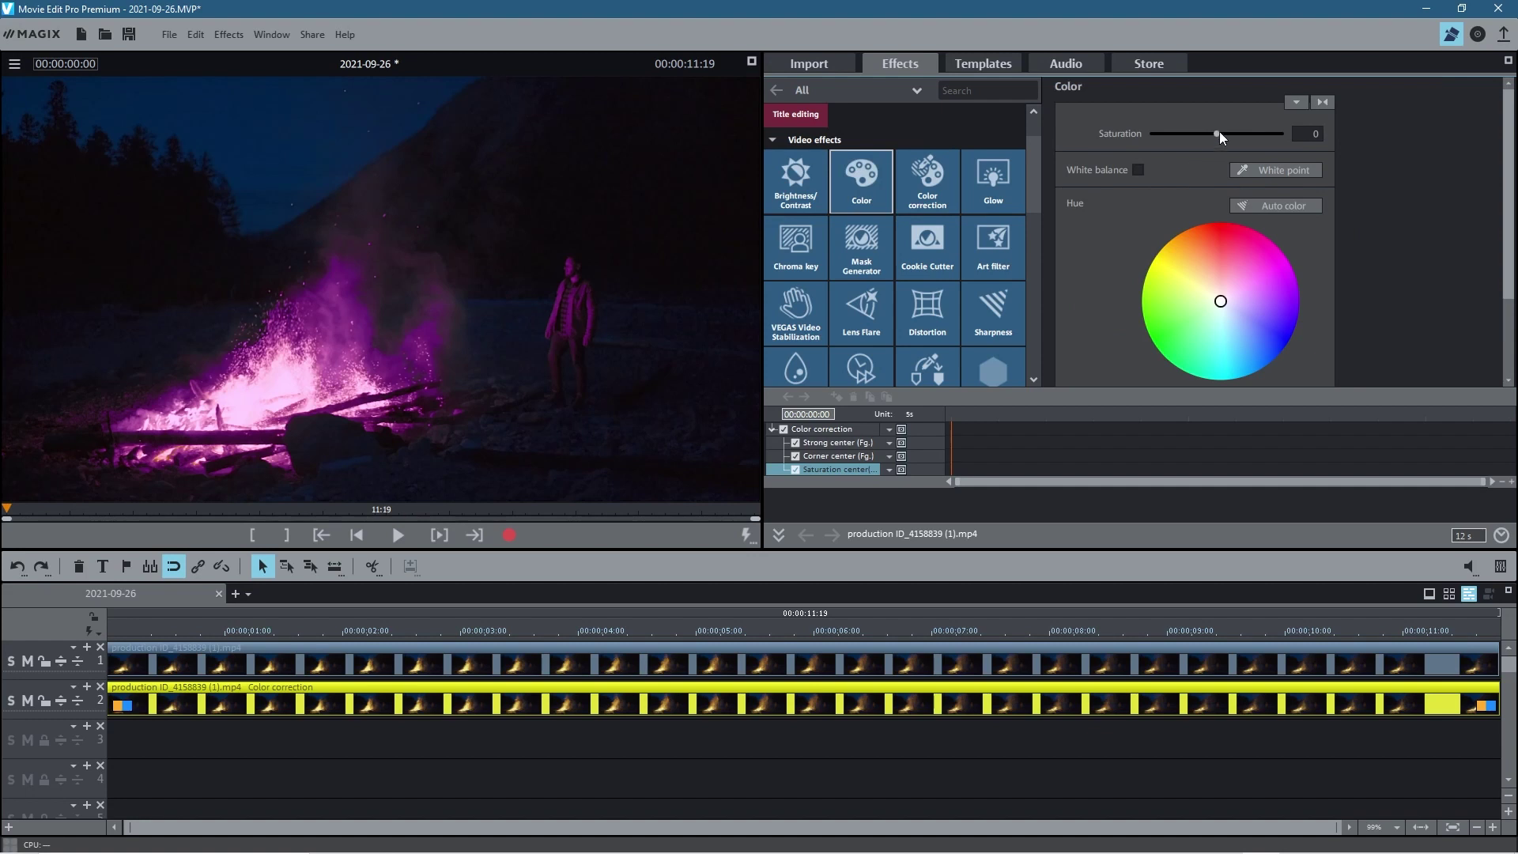
{"action": "left_click_drag", "start_coordinate": [1217, 134], "coordinate": [1235, 140]}
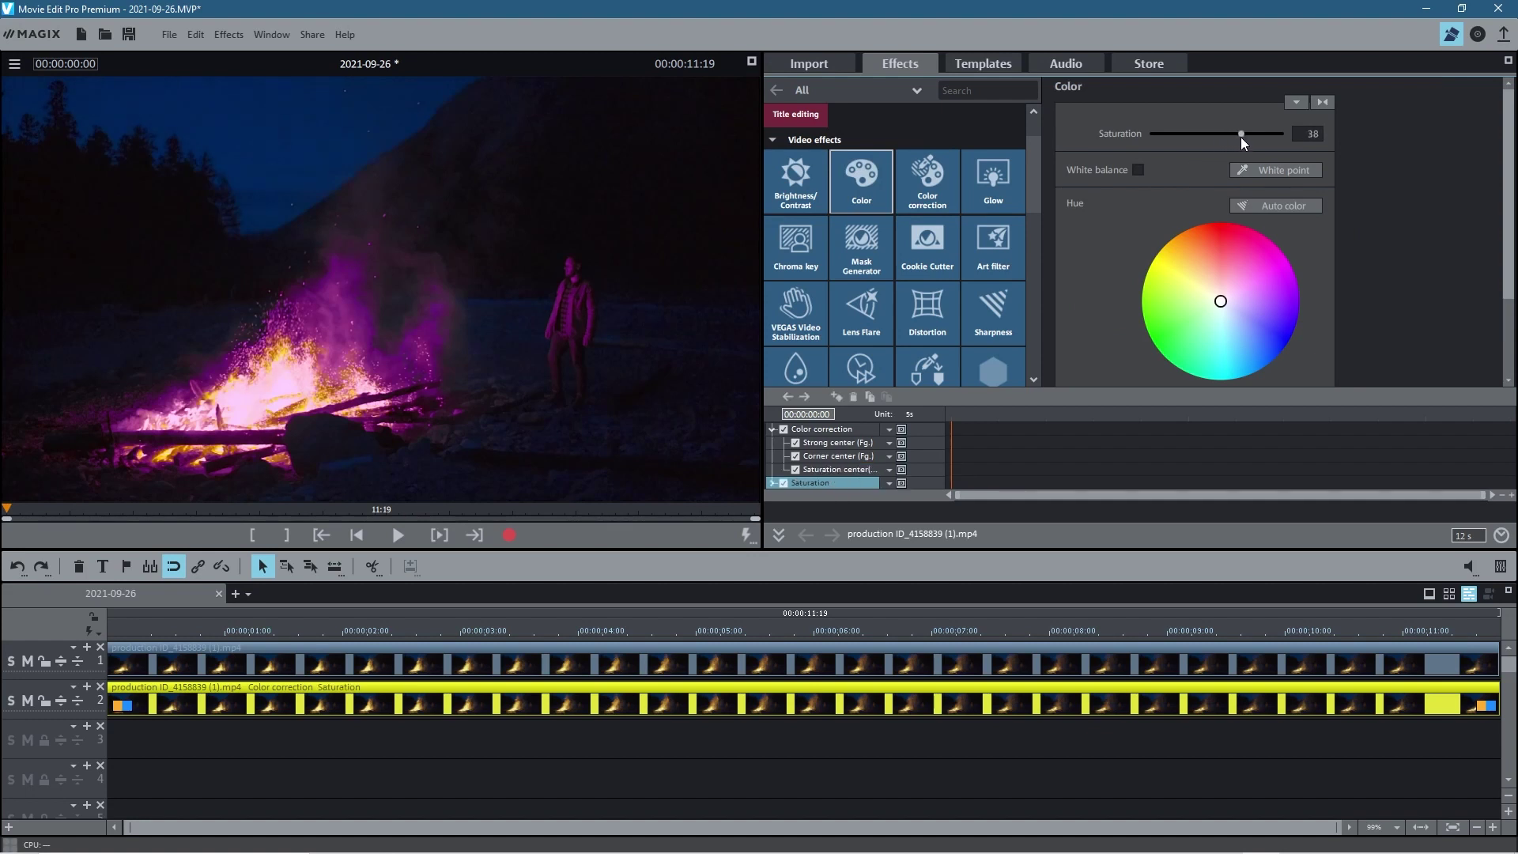
{"action": "left_click_drag", "start_coordinate": [1243, 142], "coordinate": [1238, 143]}
{"action": "left_click", "coordinate": [397, 536]}
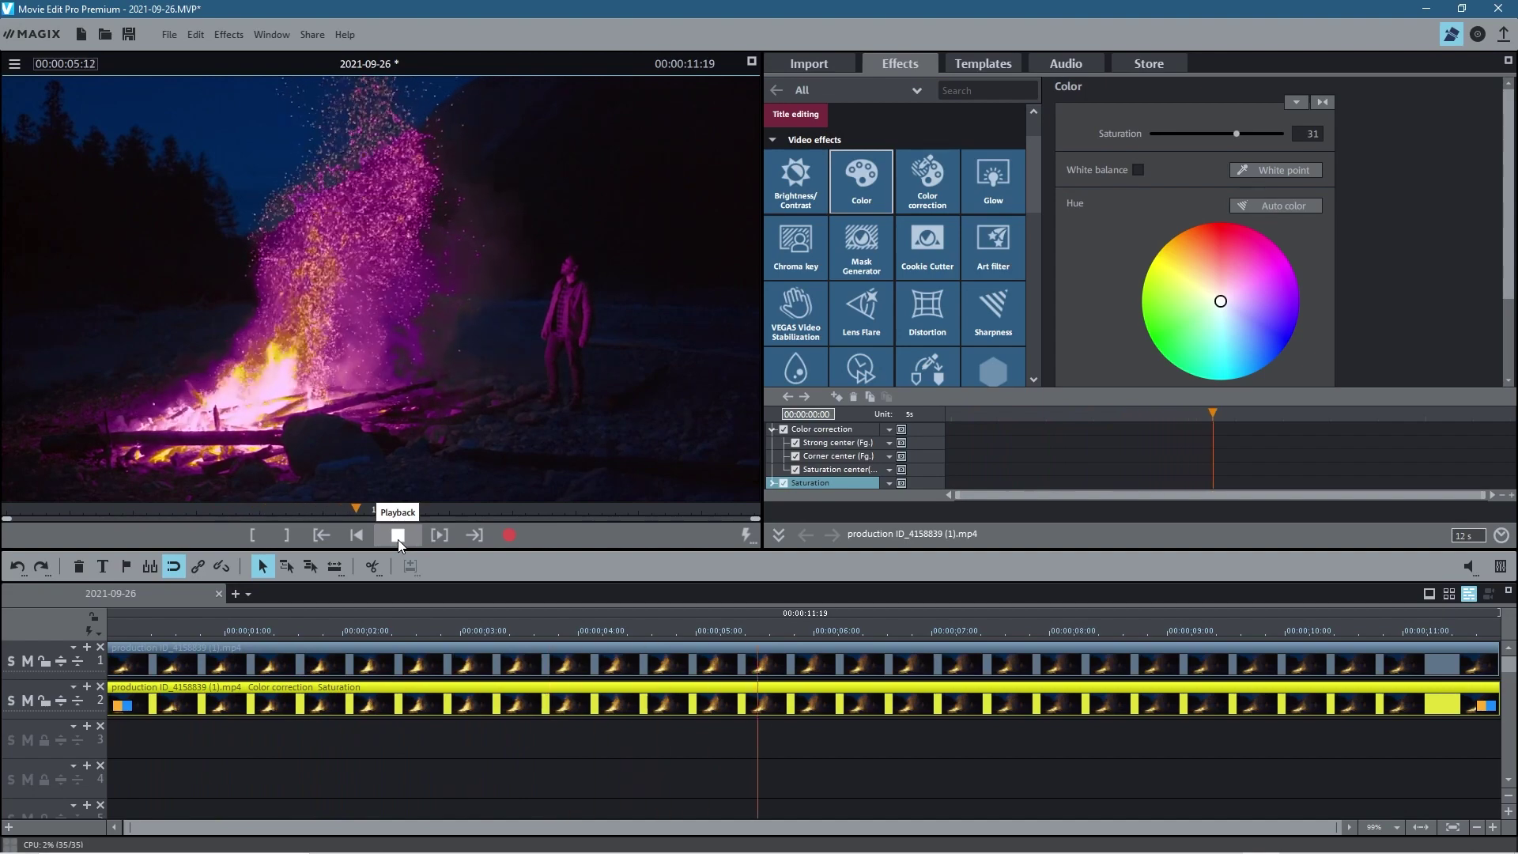
{"action": "left_click", "coordinate": [397, 537]}
{"action": "left_click", "coordinate": [398, 536]}
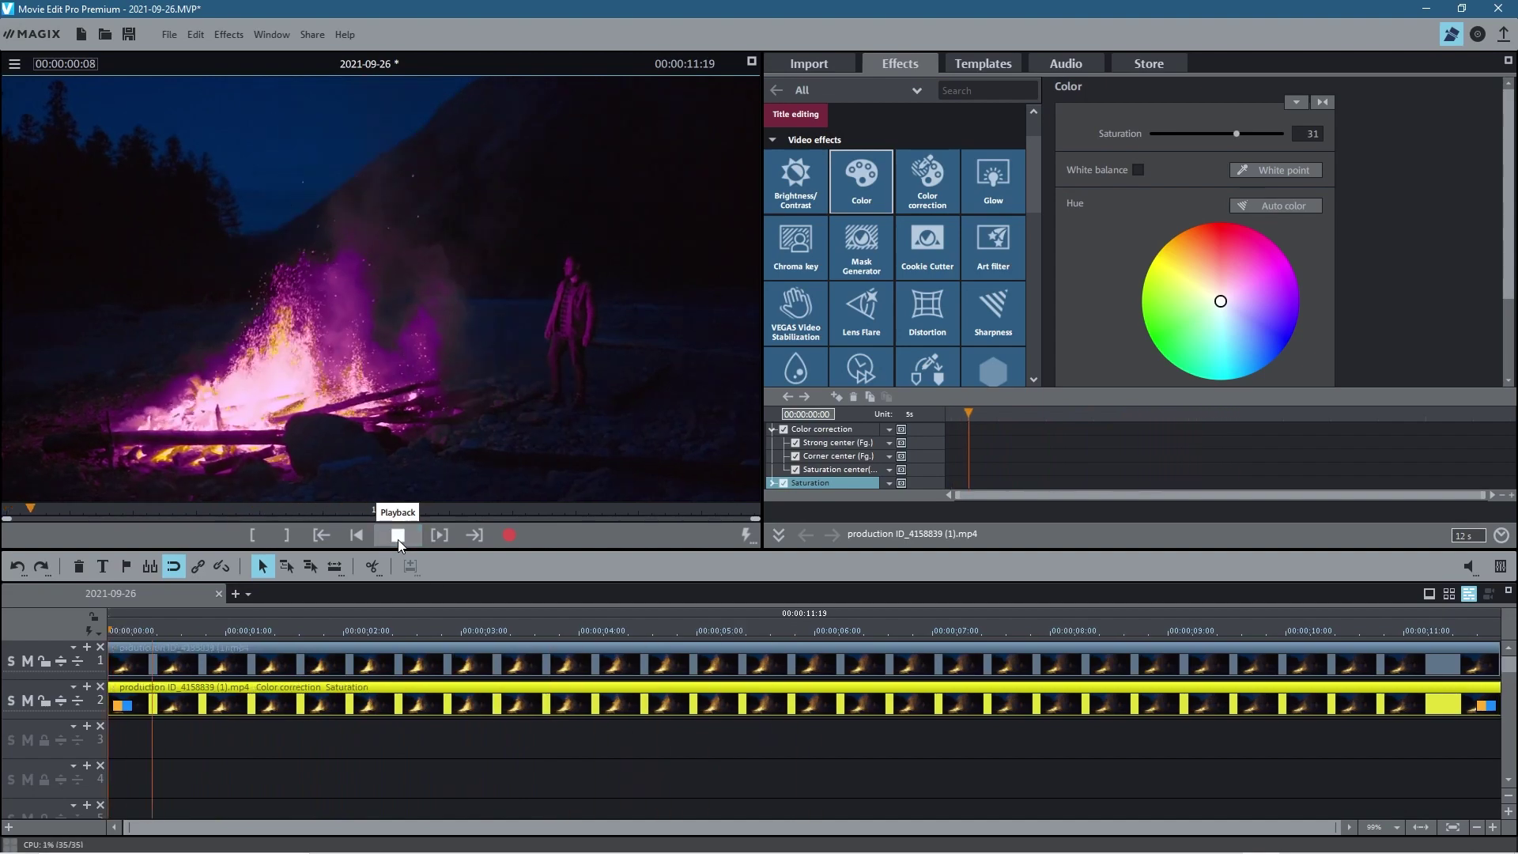
{"action": "left_click", "coordinate": [398, 535]}
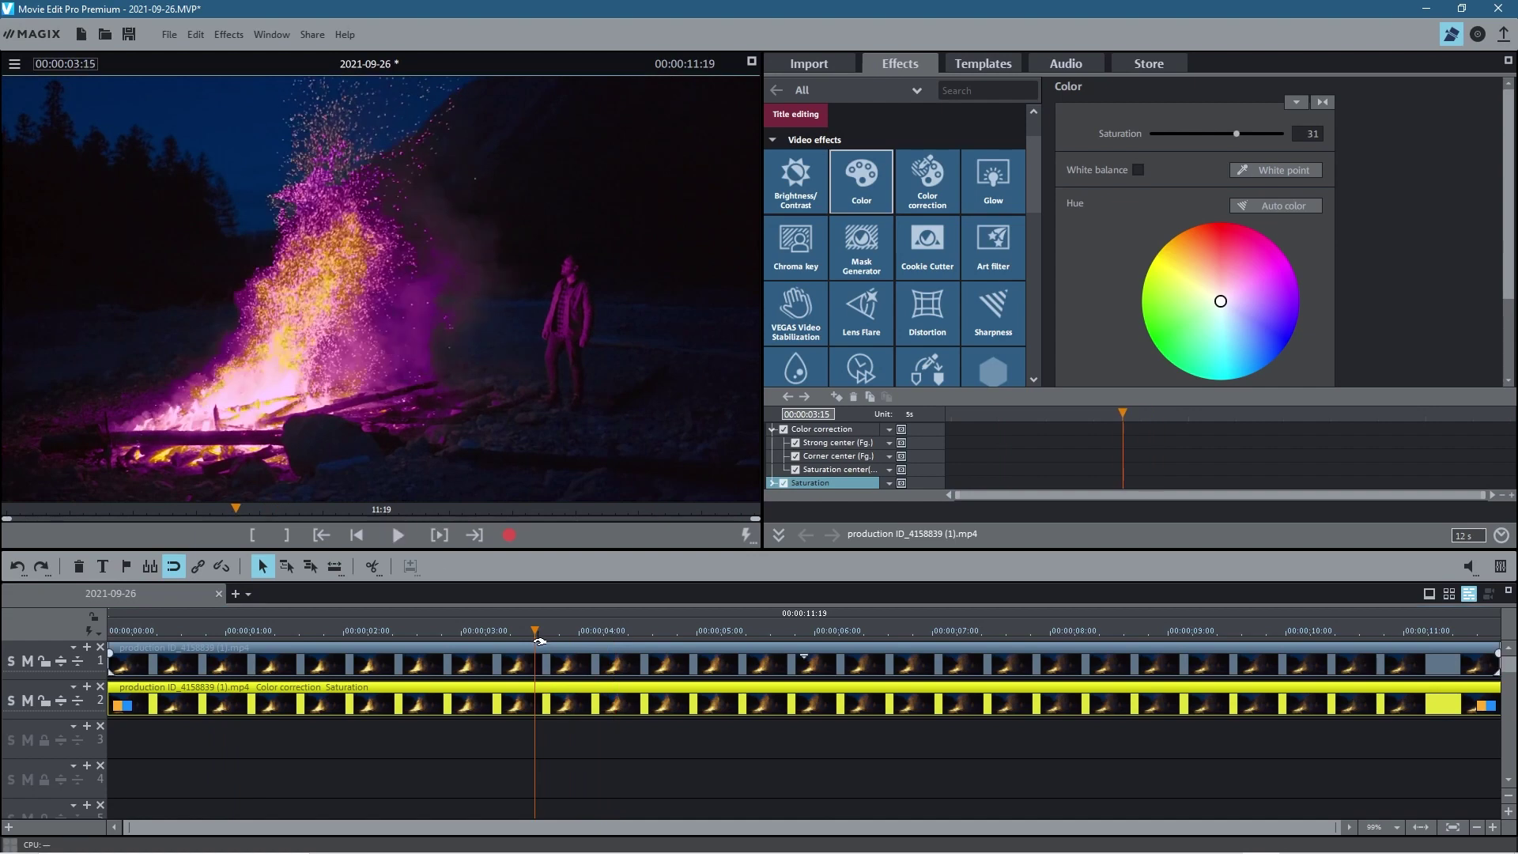
{"action": "left_click", "coordinate": [631, 631]}
{"action": "left_click", "coordinate": [579, 630]}
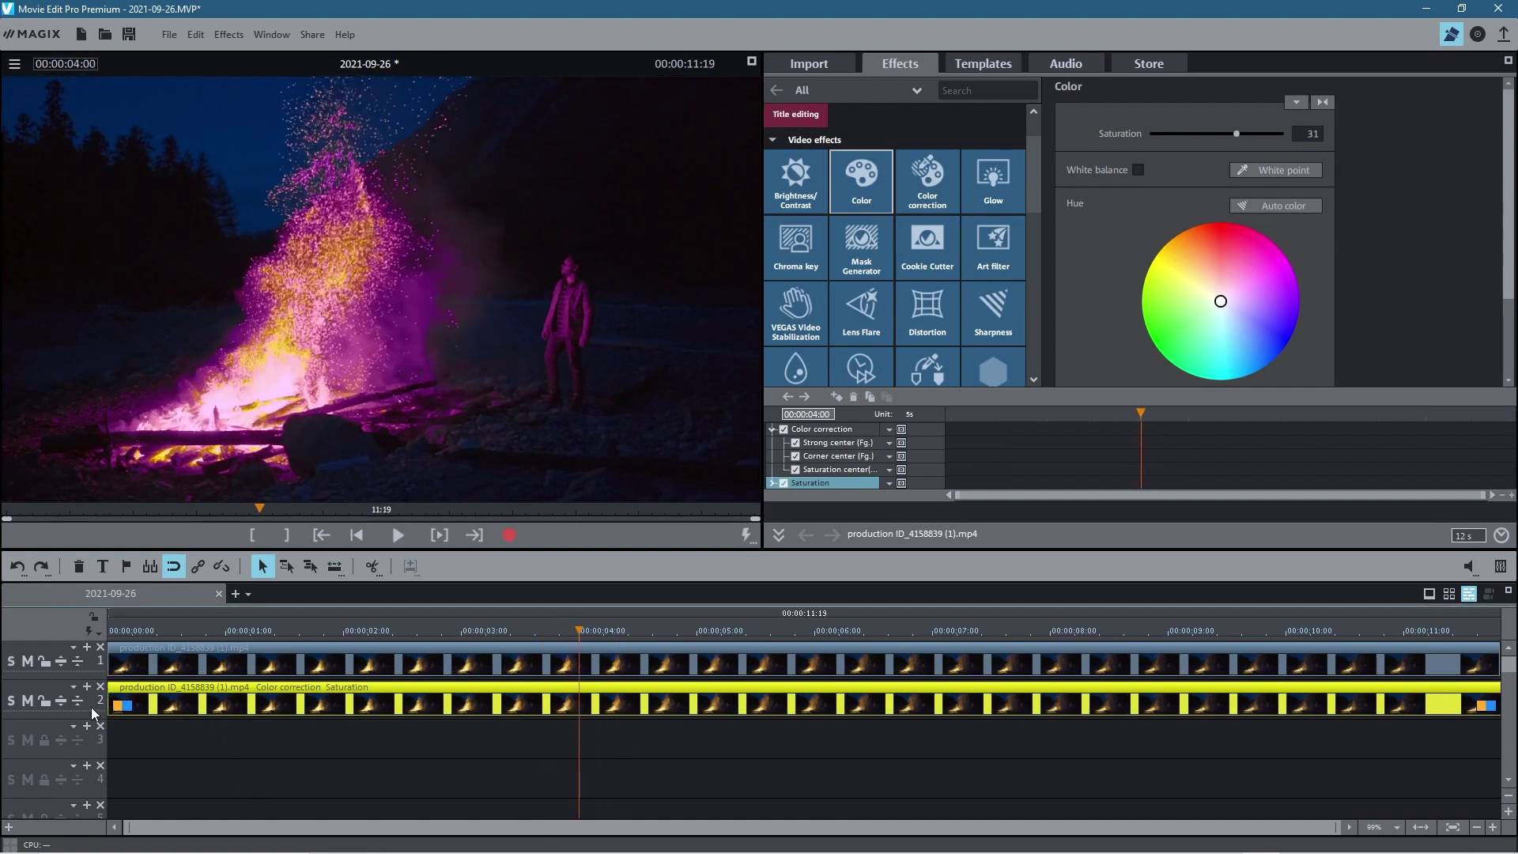
Compare original and purple fire by muting track 2, then reset saturation to 0.
{"action": "left_click", "coordinate": [32, 702]}
{"action": "left_click", "coordinate": [31, 702]}
{"action": "left_click", "coordinate": [31, 702]}
{"action": "left_click", "coordinate": [31, 702]}
{"action": "left_click", "coordinate": [1323, 103]}
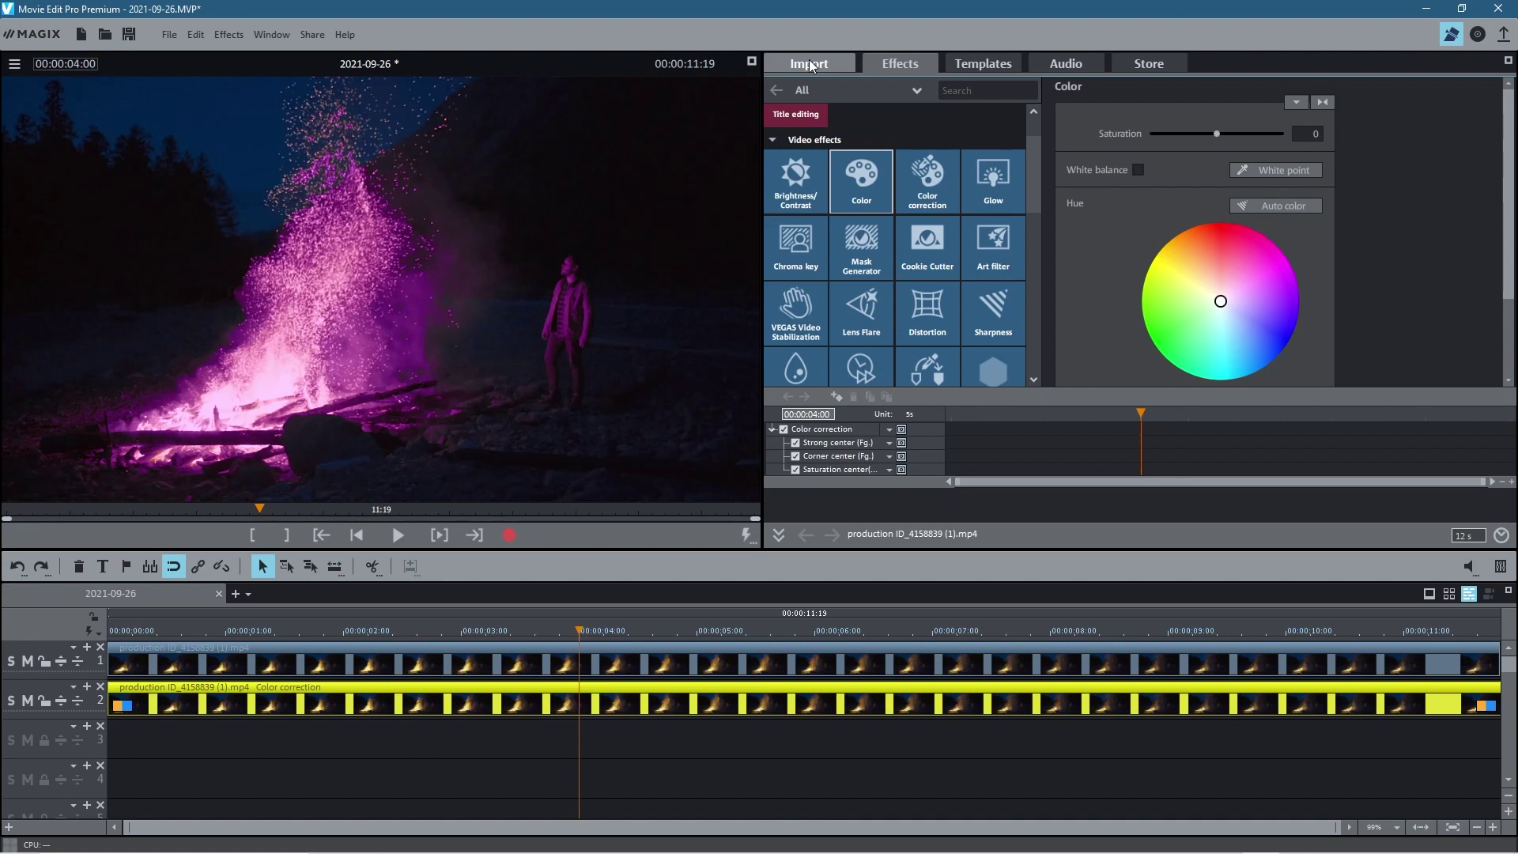
{"action": "left_click", "coordinate": [941, 194]}
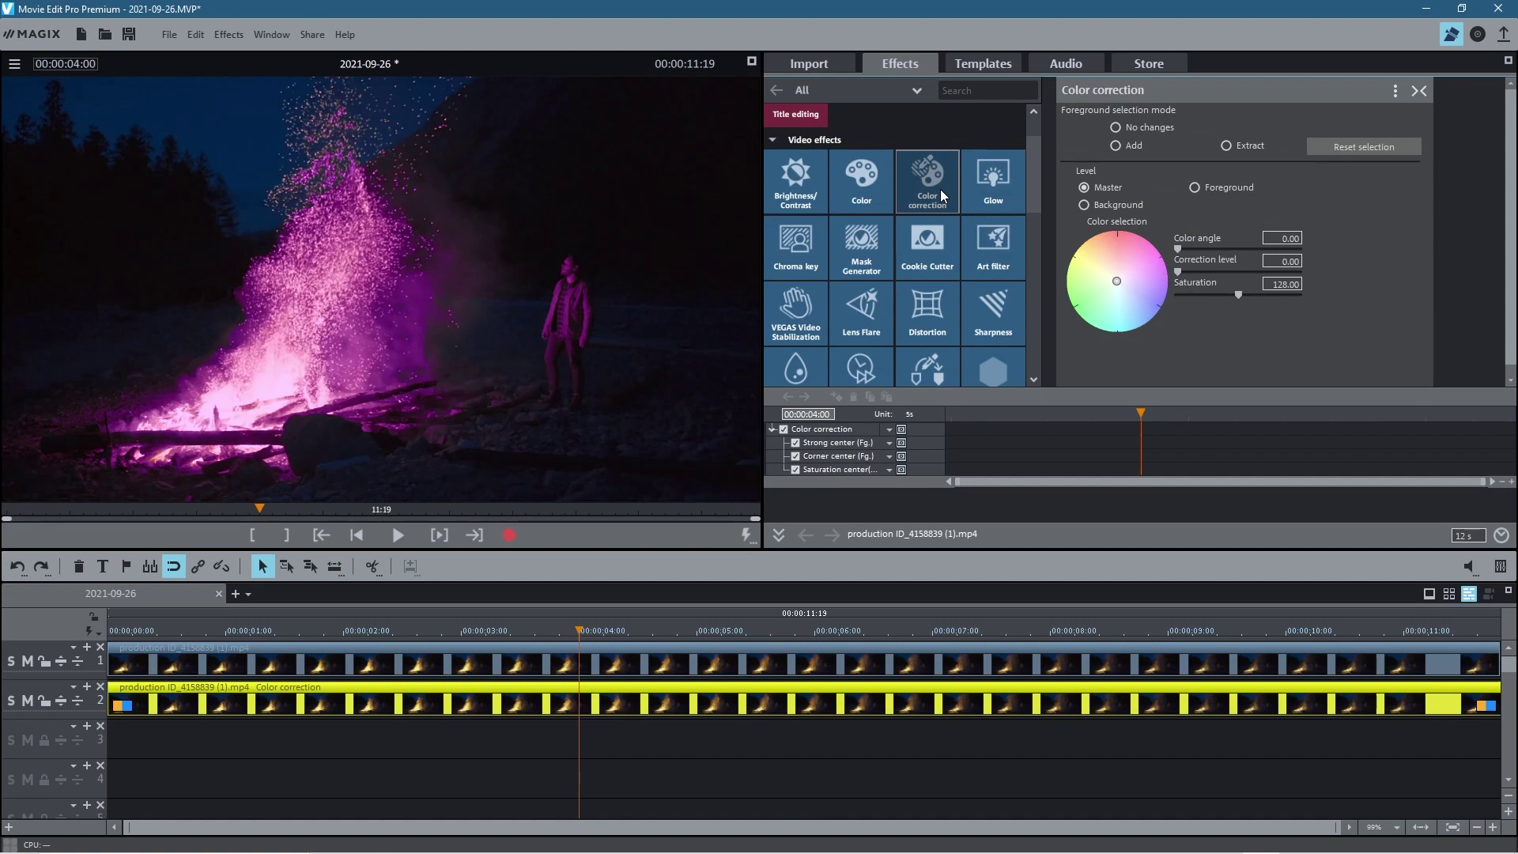
Save the project as 'isolate colours' in the Desktop's Isolate Colours folder and close Movie Edit Pro.
{"action": "left_click", "coordinate": [169, 34]}
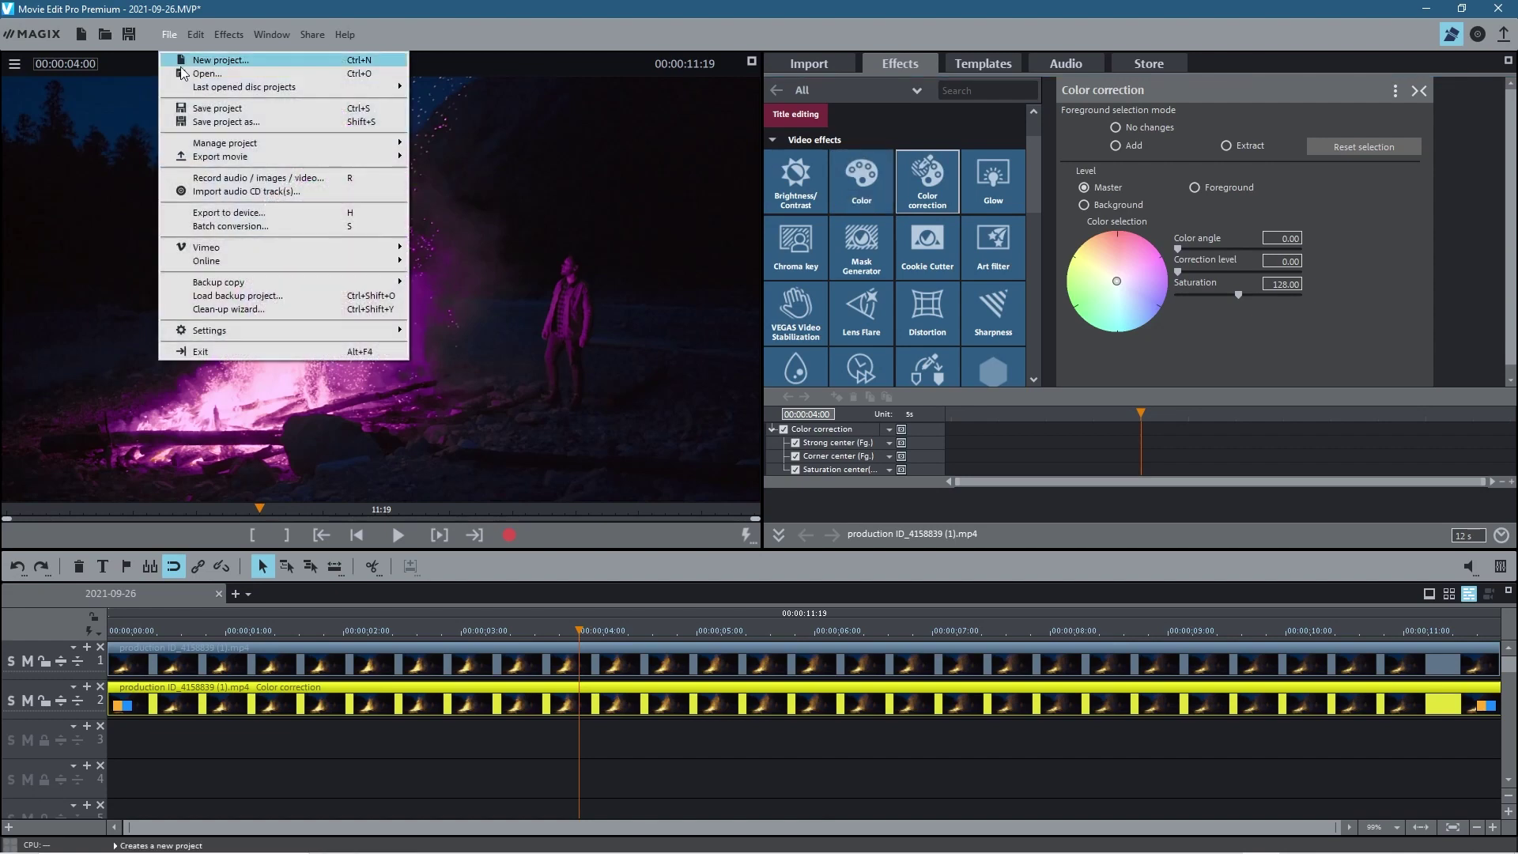
{"action": "left_click", "coordinate": [203, 122]}
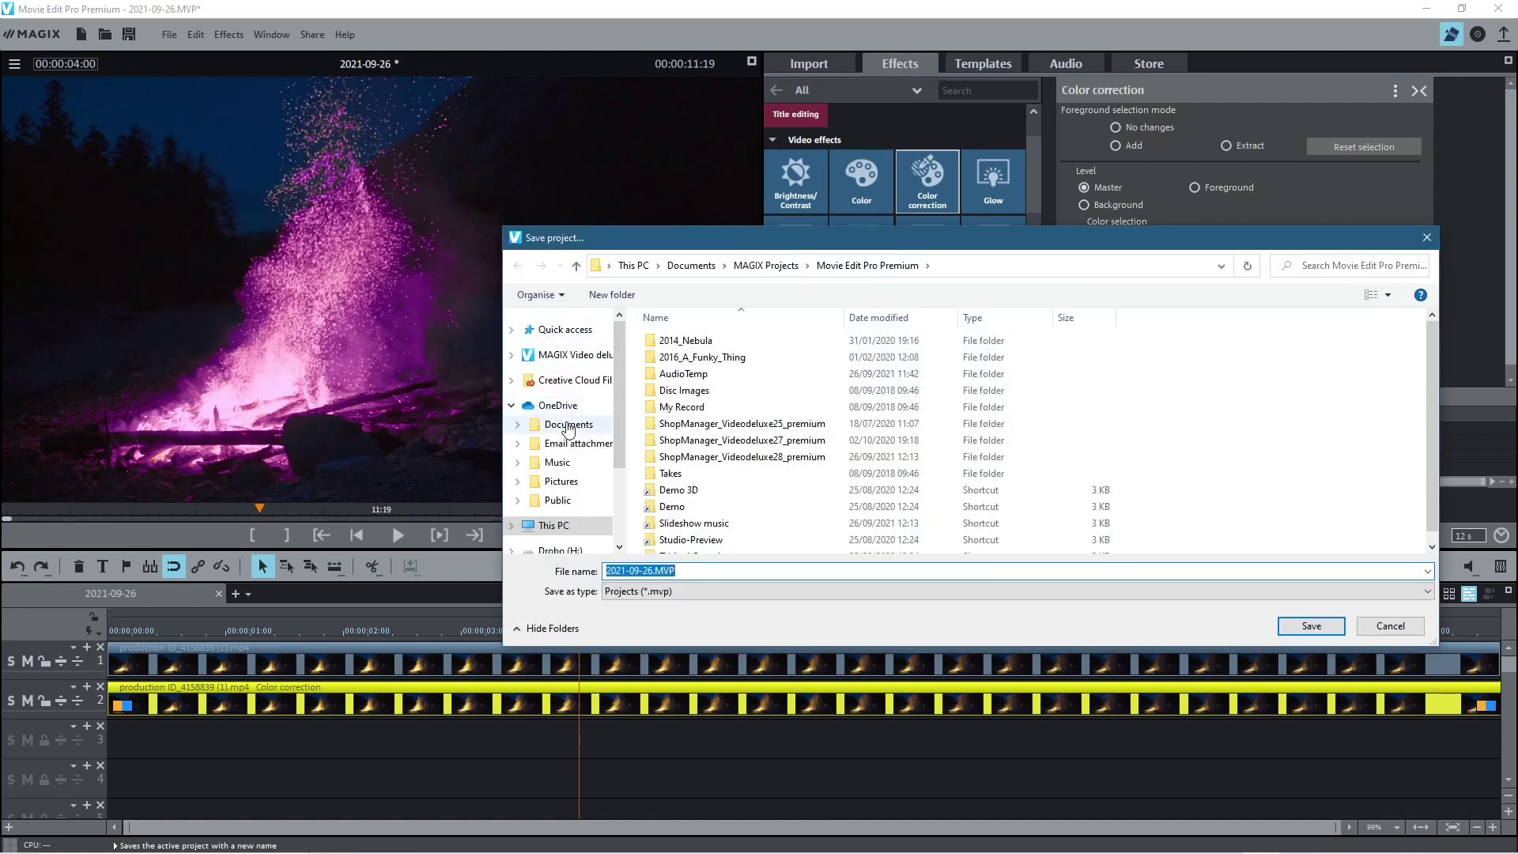
{"action": "left_click", "coordinate": [554, 525]}
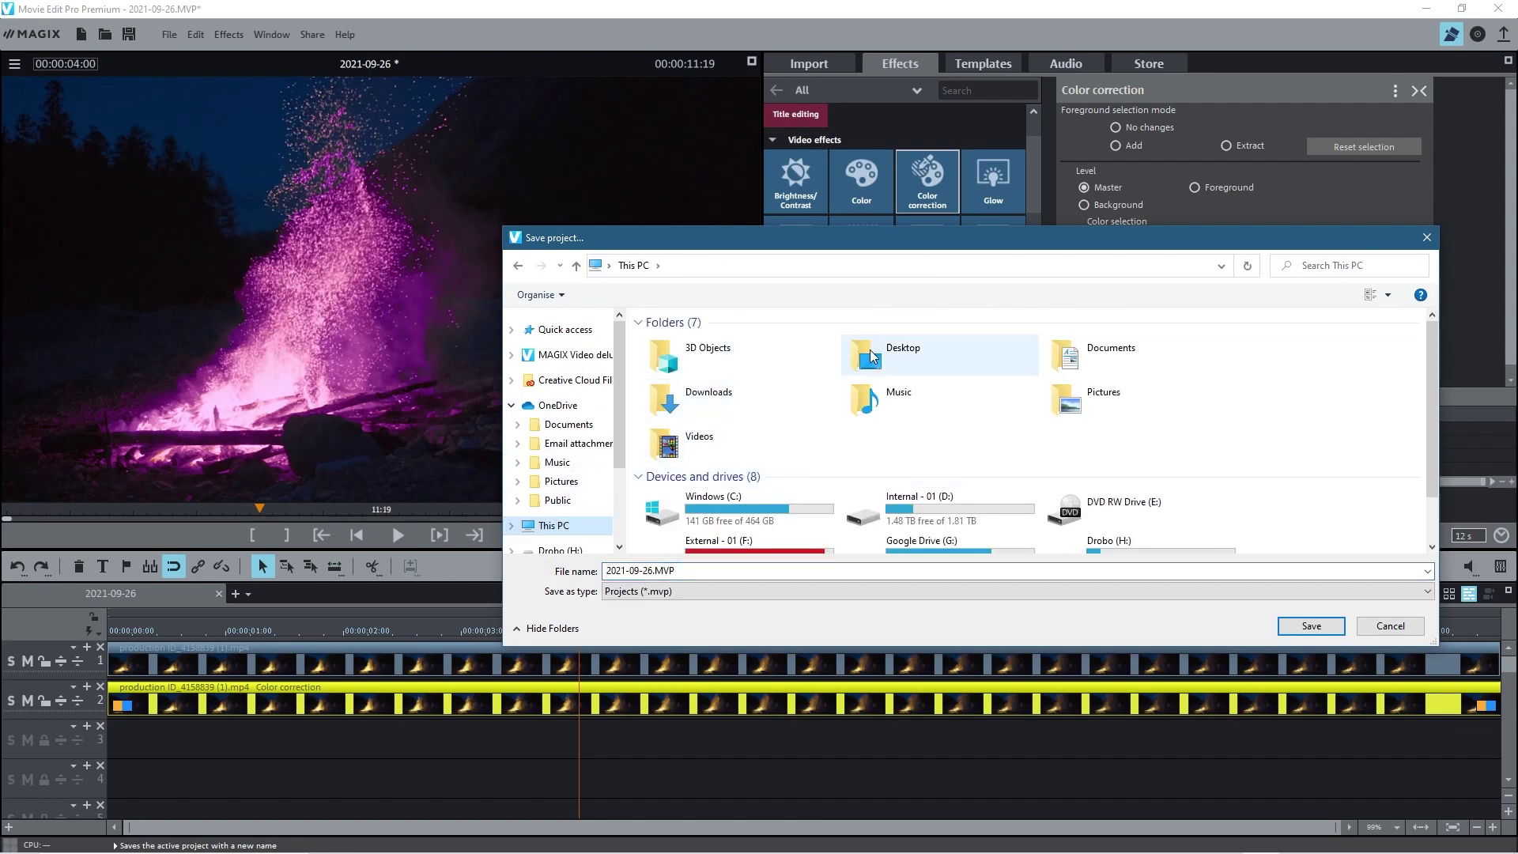
{"action": "double_click", "coordinate": [835, 359]}
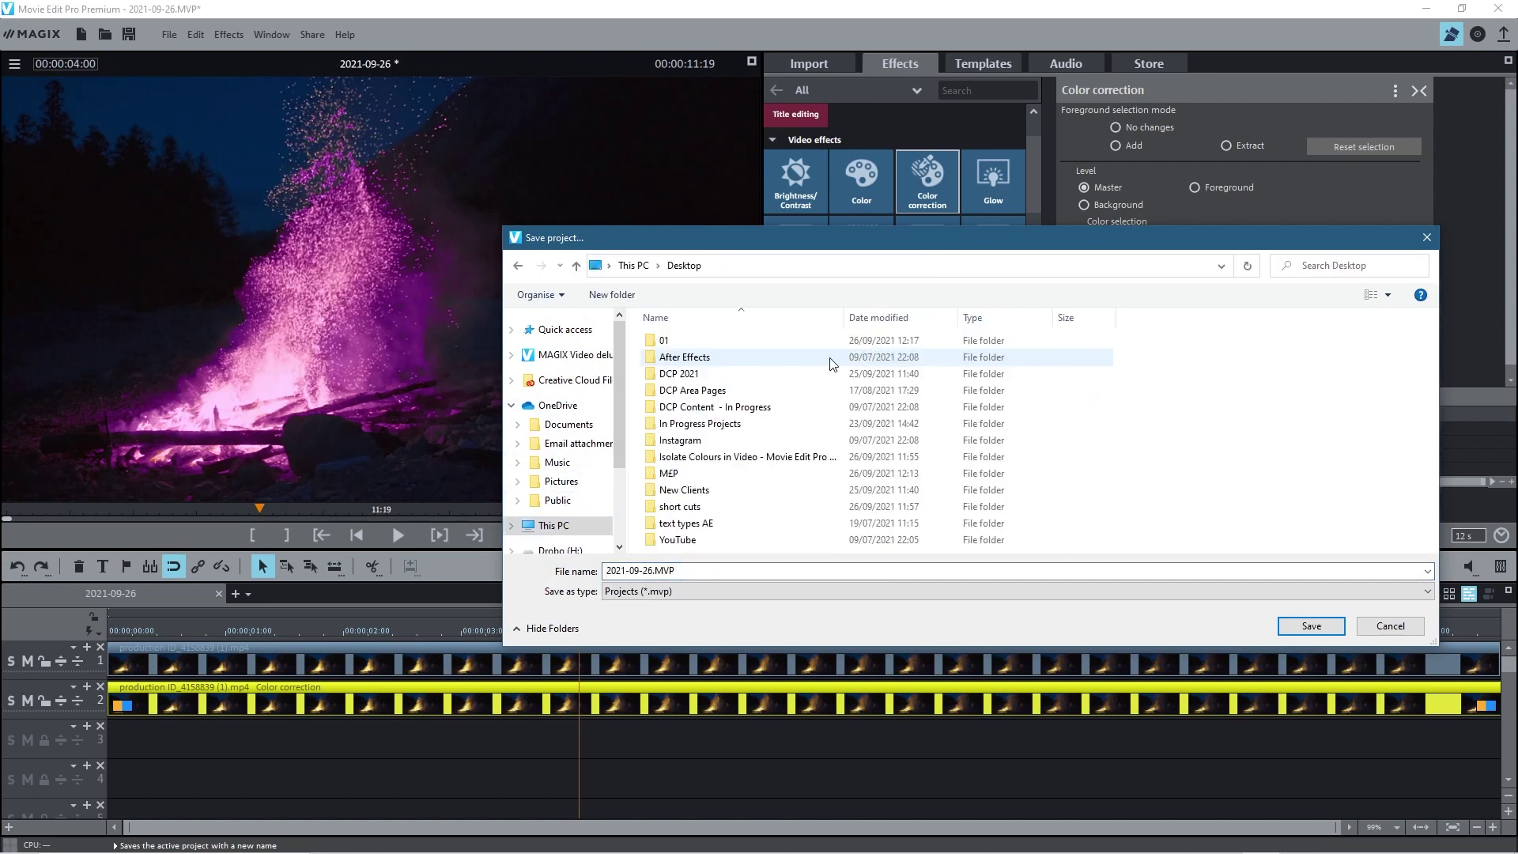
{"action": "double_click", "coordinate": [712, 457]}
{"action": "double_click", "coordinate": [690, 569]}
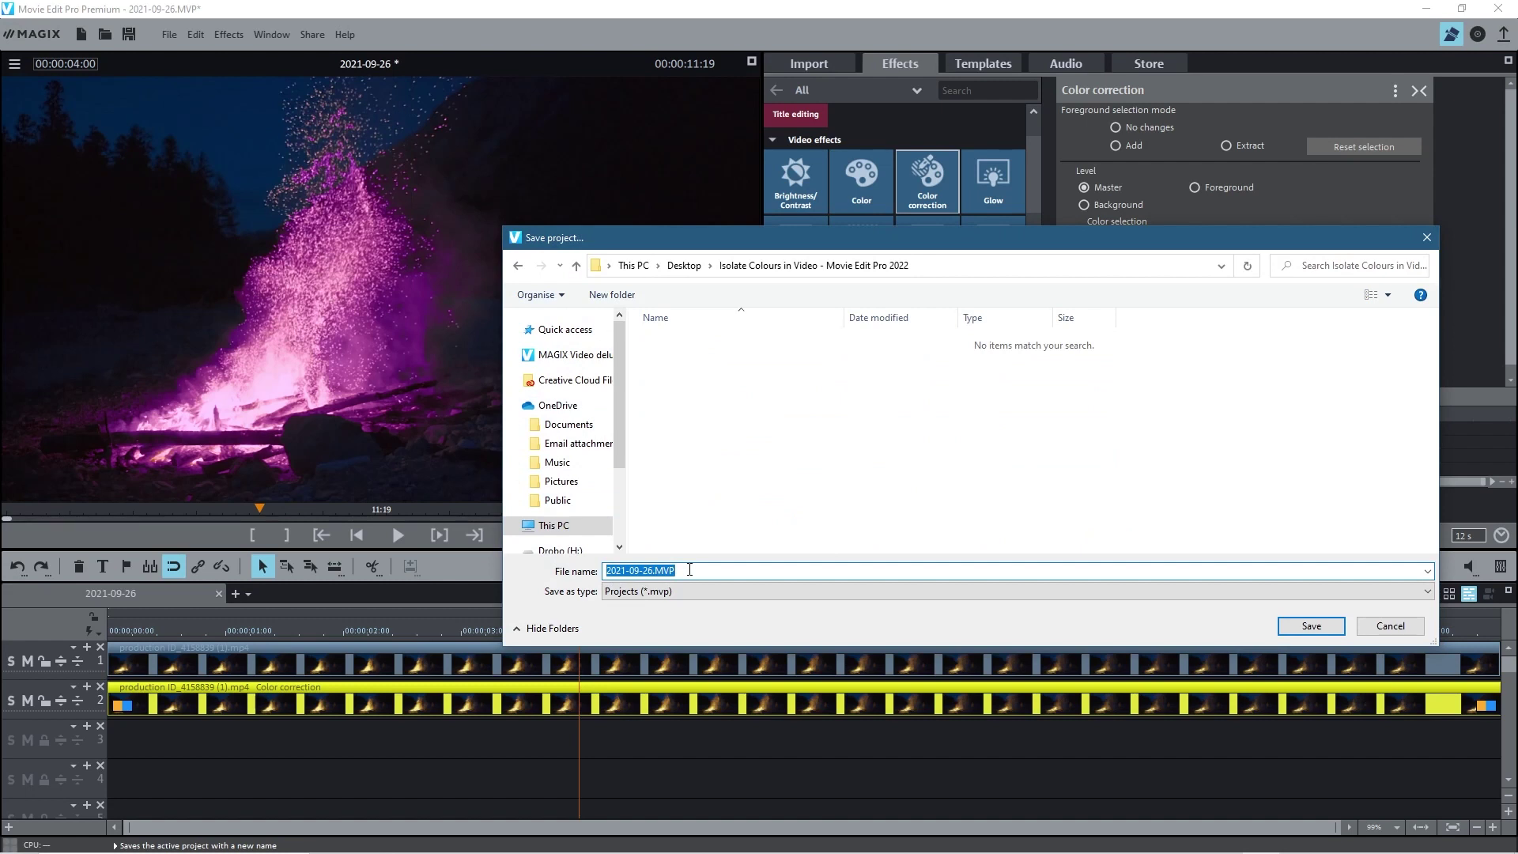
{"action": "type", "text": "isolate colours"}
{"action": "key", "text": "Return"}
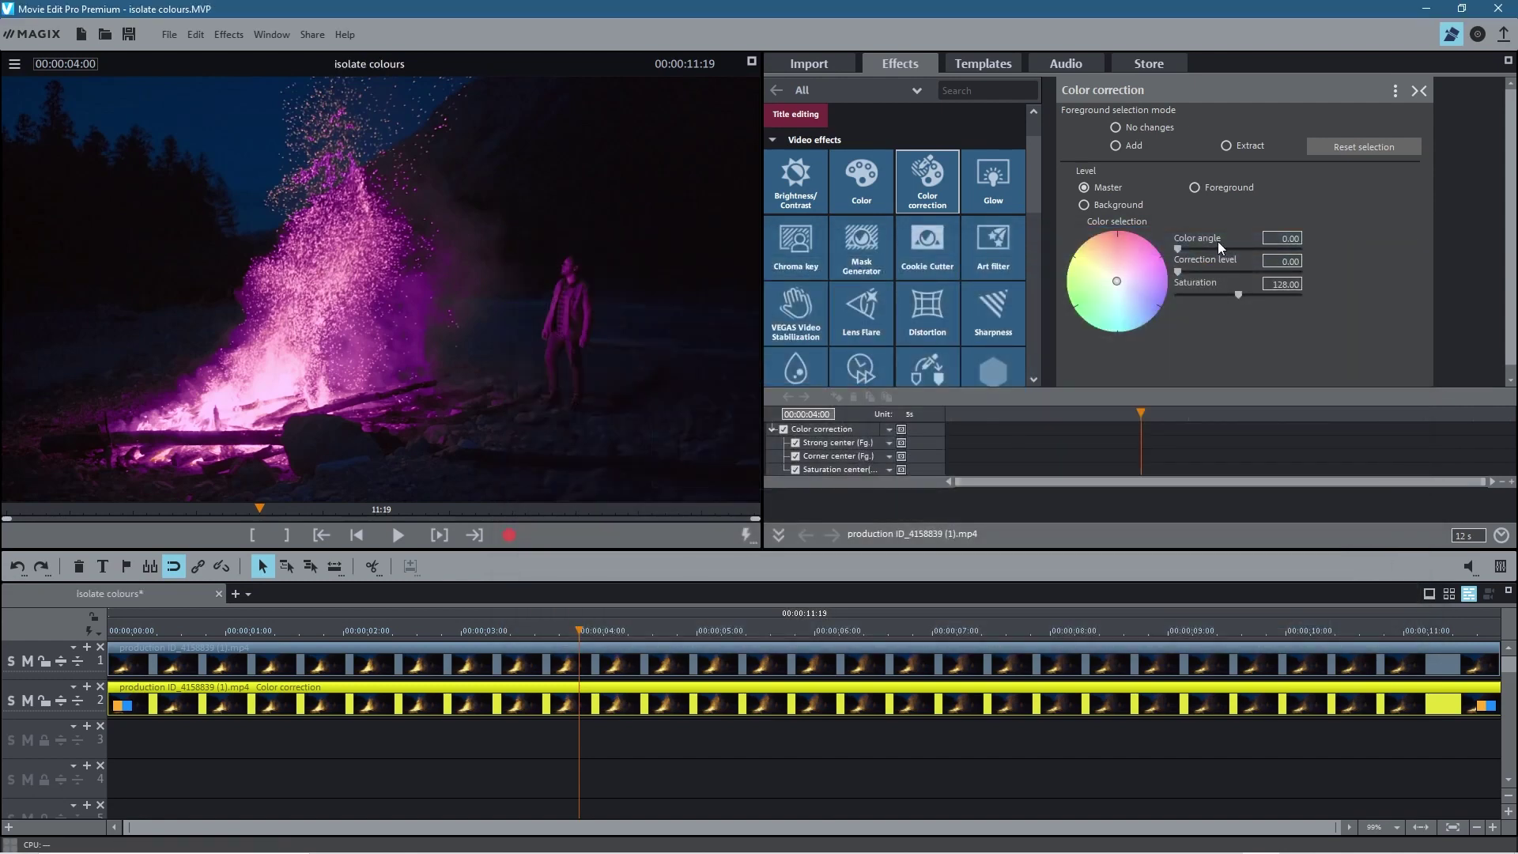
{"action": "left_click", "coordinate": [1497, 11]}
Highlight the saved isolate colours.MVP beside the campfire clip, then clear the selection.
{"action": "left_click", "coordinate": [576, 296]}
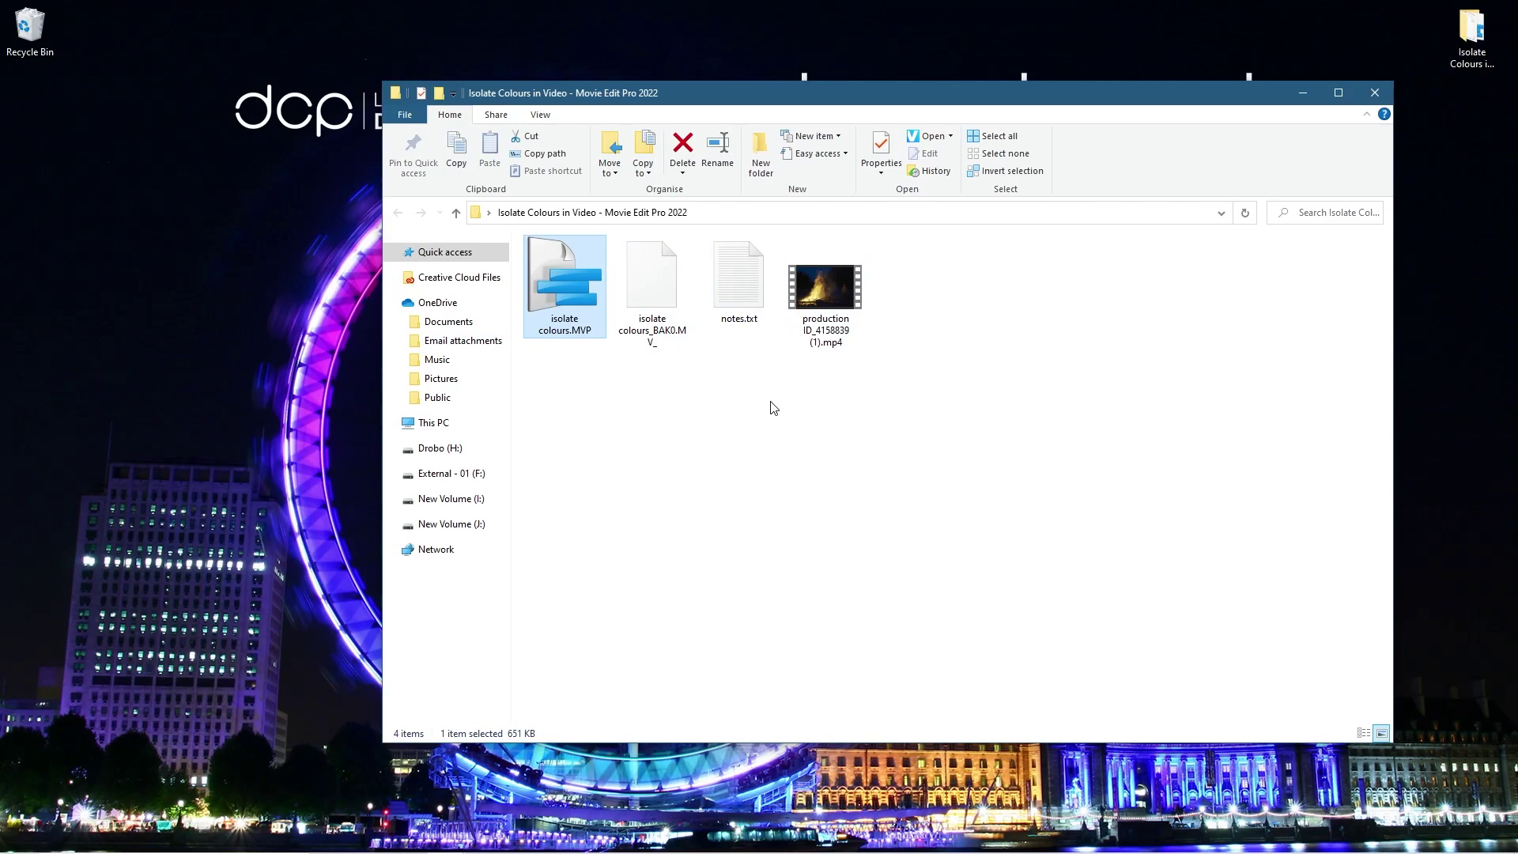
{"action": "left_click", "coordinate": [1085, 400]}
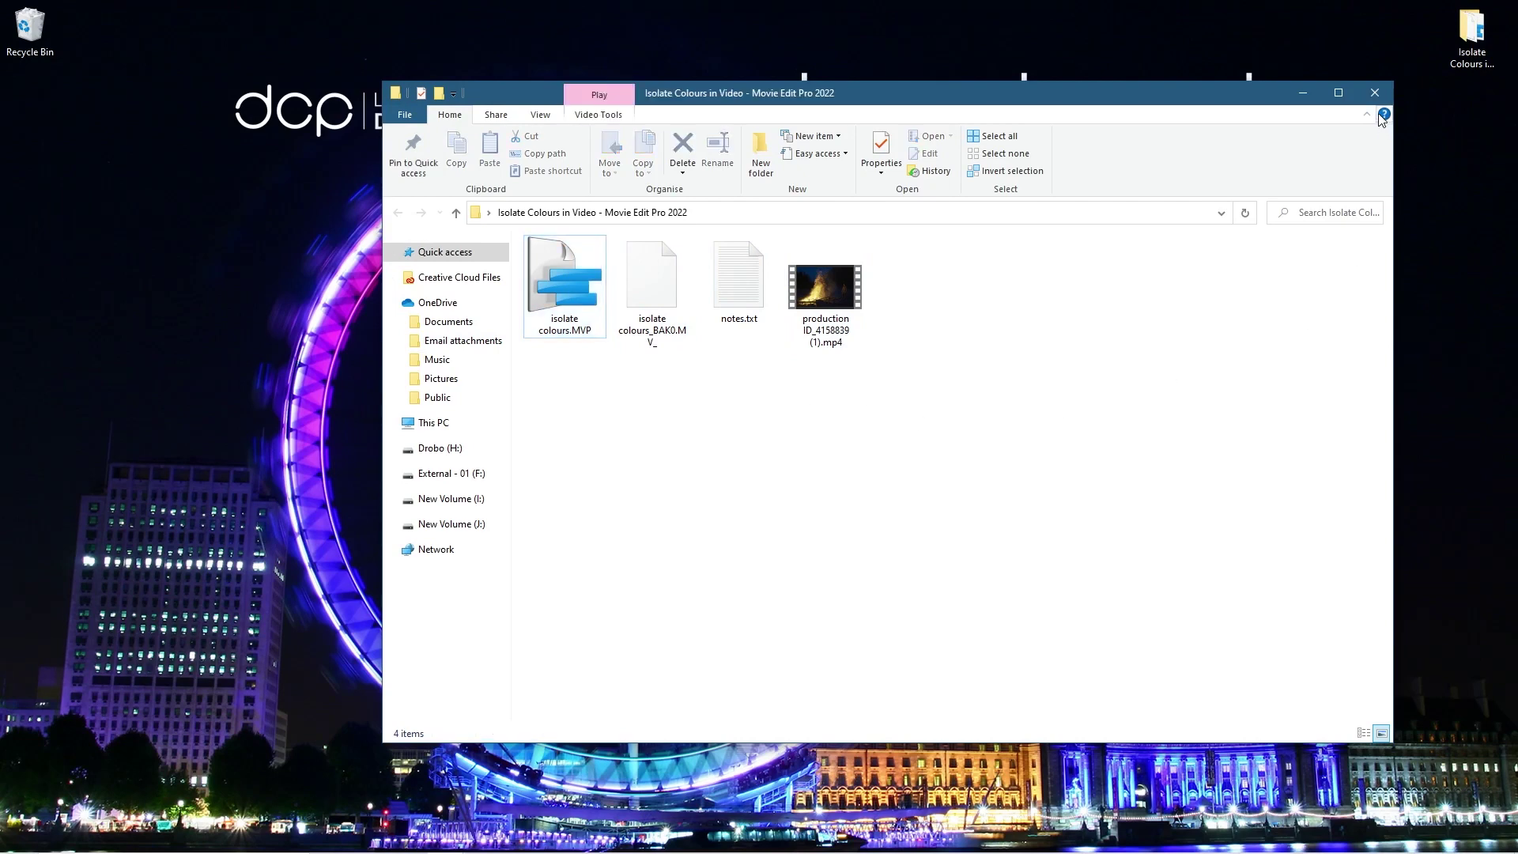